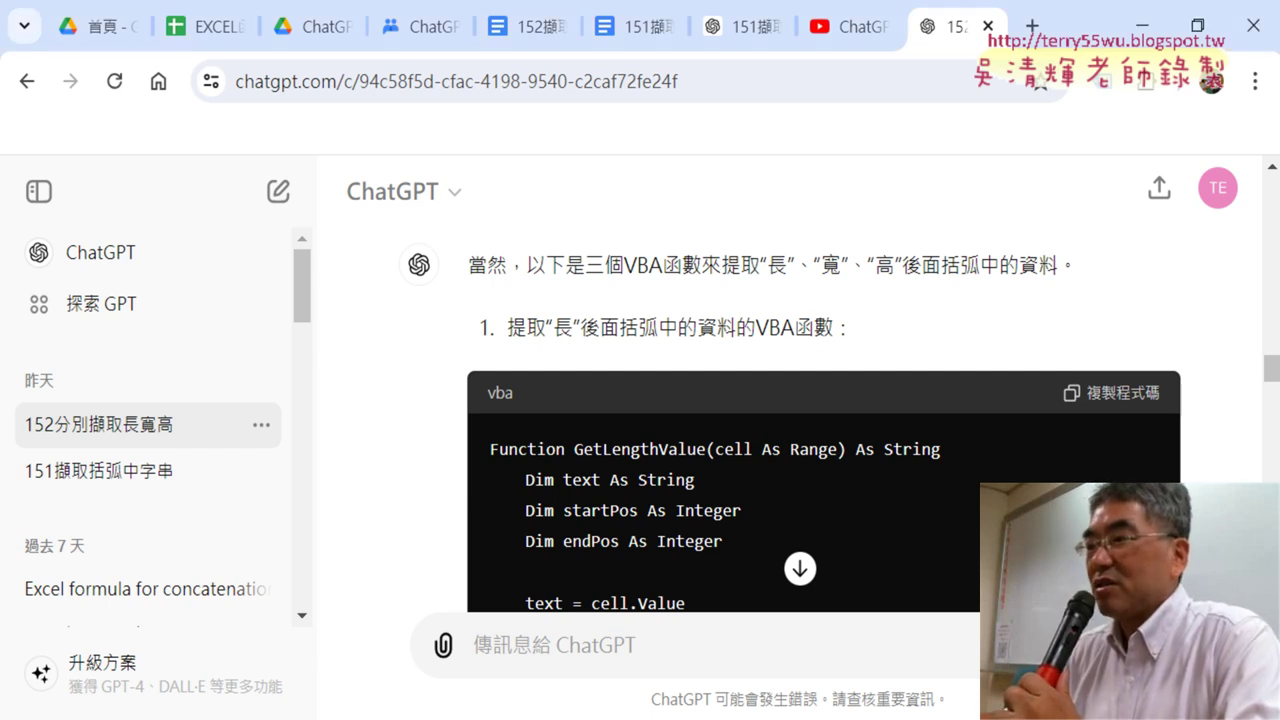
- Switch from ChatGPT to the Excel workbook 152分別擷取長寬高.xlsx
key(alt+Tab)
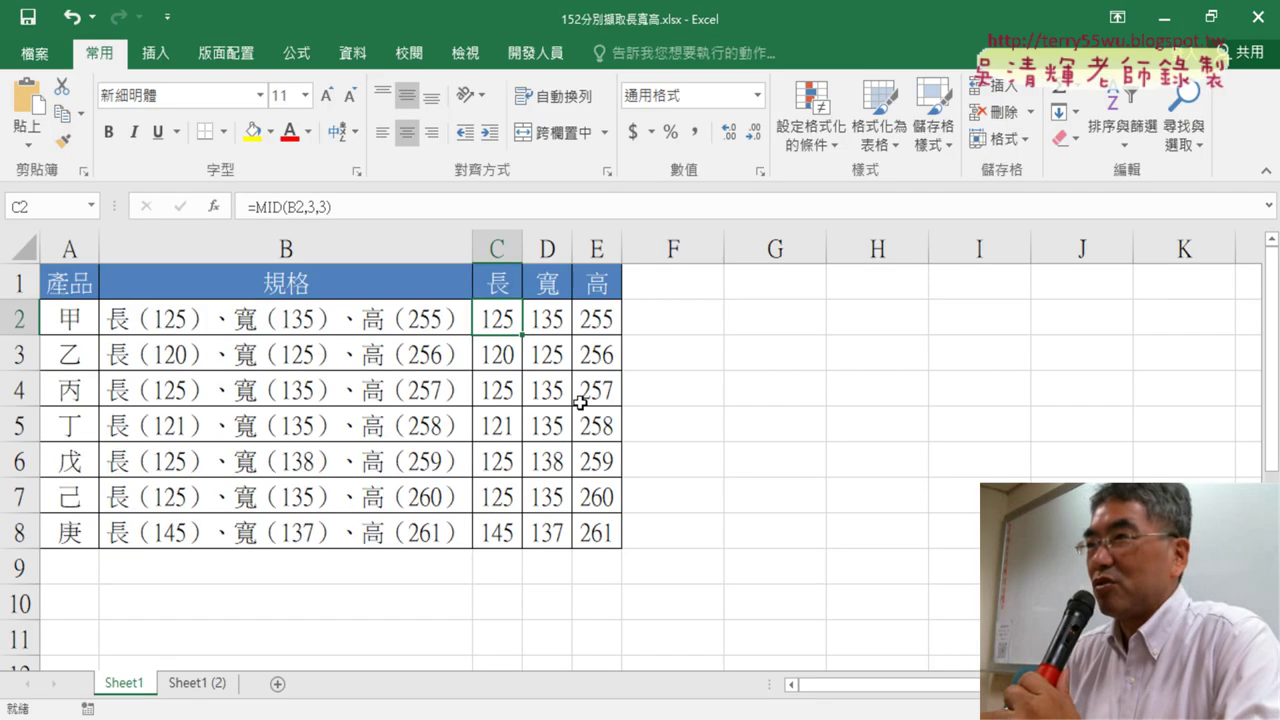
- On Sheet1 (2), expand the formula bar to show D2's full nested MID/FIND formula
click(197, 683)
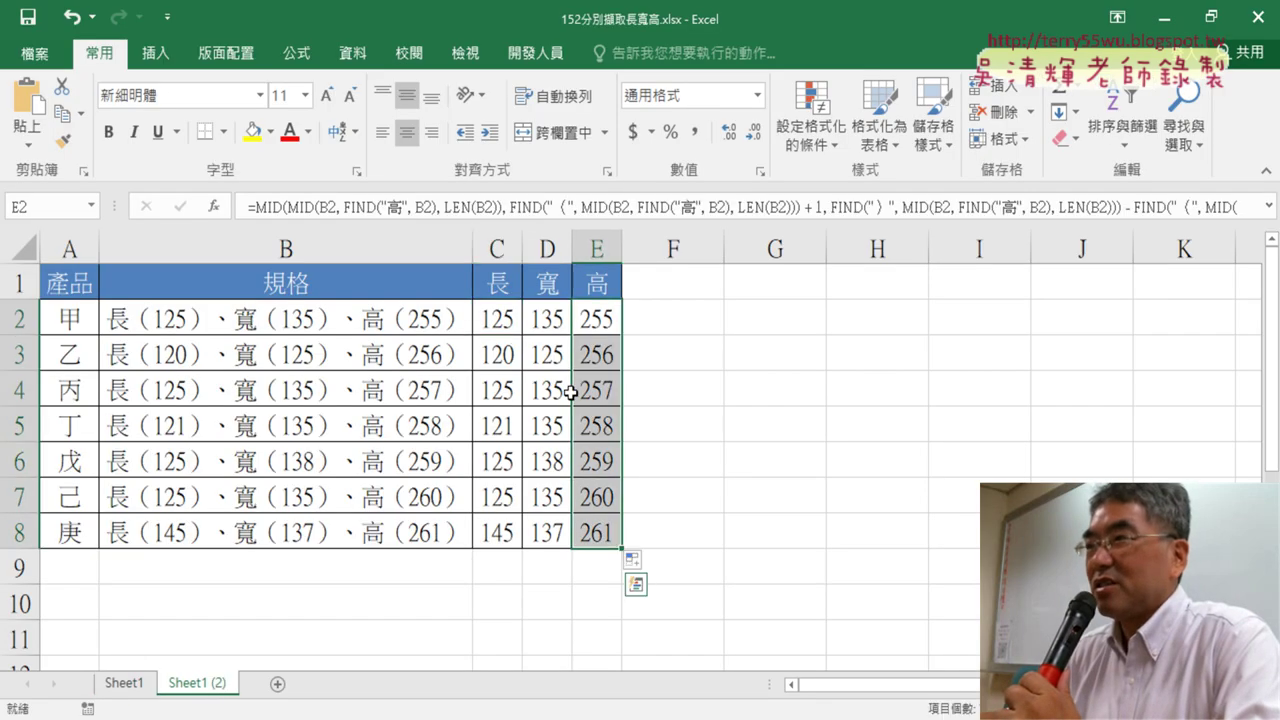
click(557, 320)
click(1270, 207)
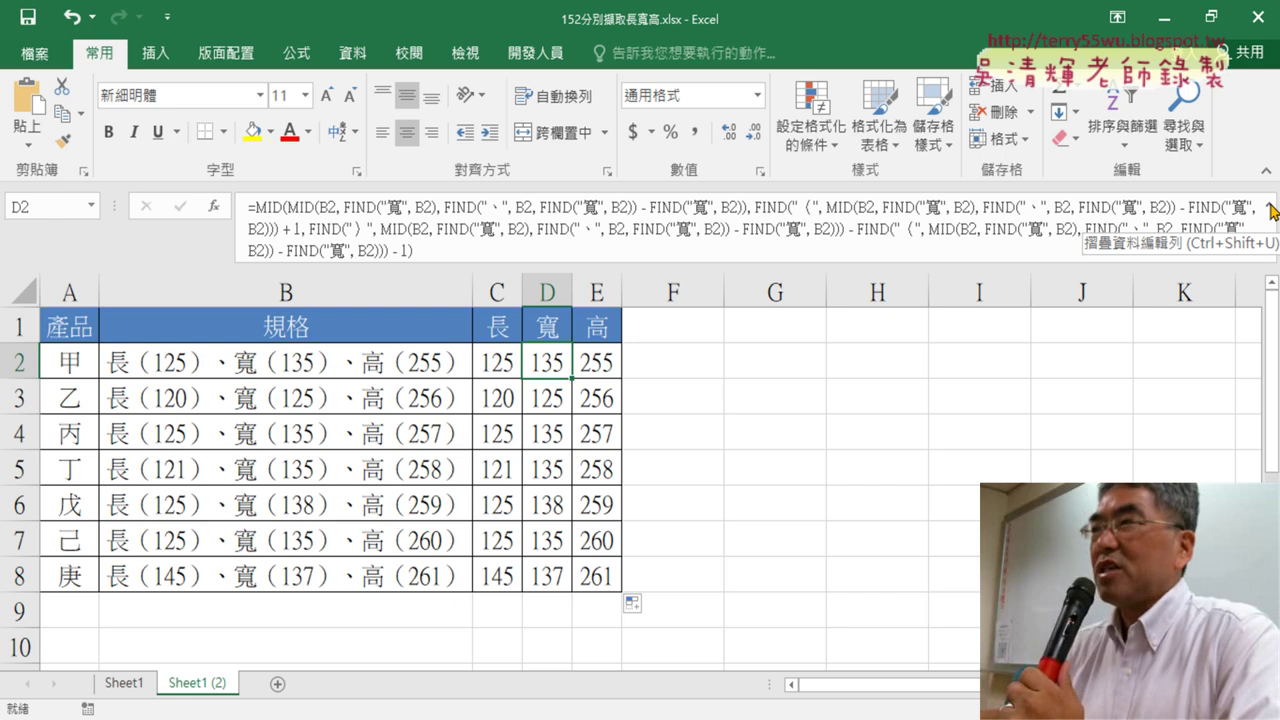
- Leave D2 unchanged and Ctrl-drag Sheet1 (2) to create the copy Sheet1 (3)
drag(410, 250, 240, 200)
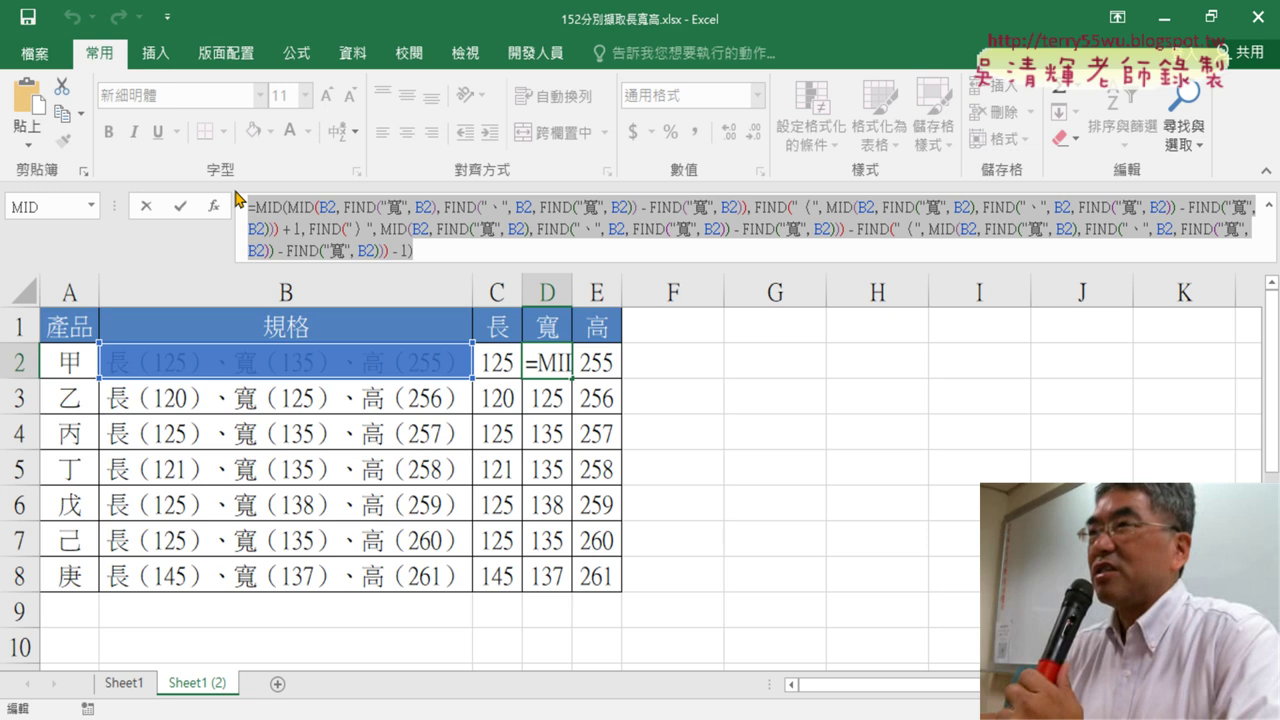
click(180, 206)
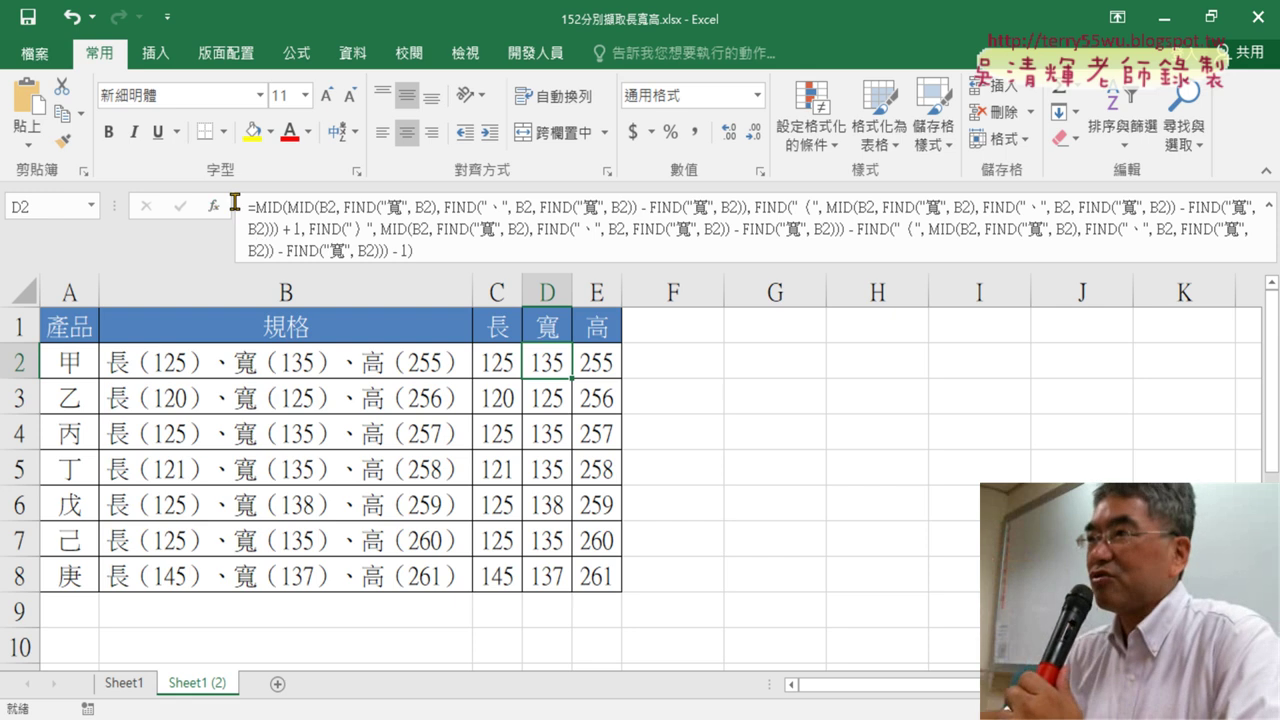
mouse_move(220, 700)
mouse_down()
mouse_move(236, 686)
mouse_move(322, 680)
mouse_up()
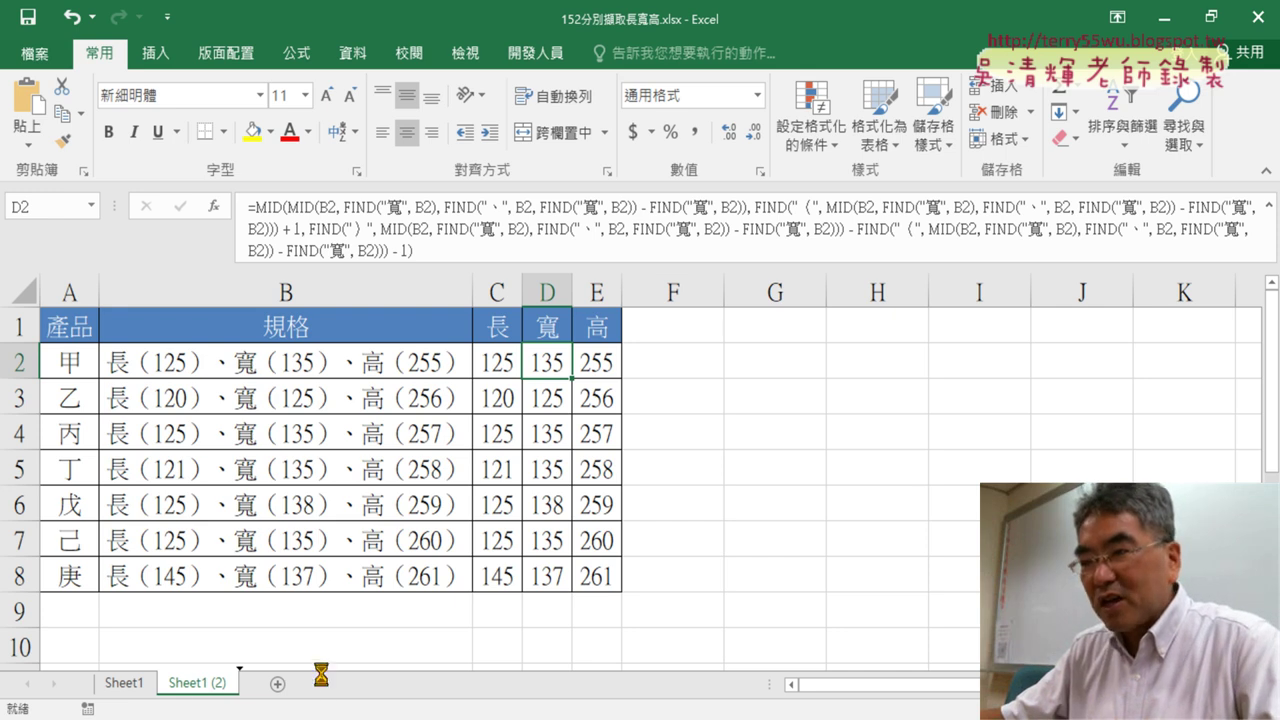
drag(322, 680, 322, 680)
click(200, 690)
- Clear the 長/寬/高 values in C2:E8 on Sheet1 (3)
click(280, 683)
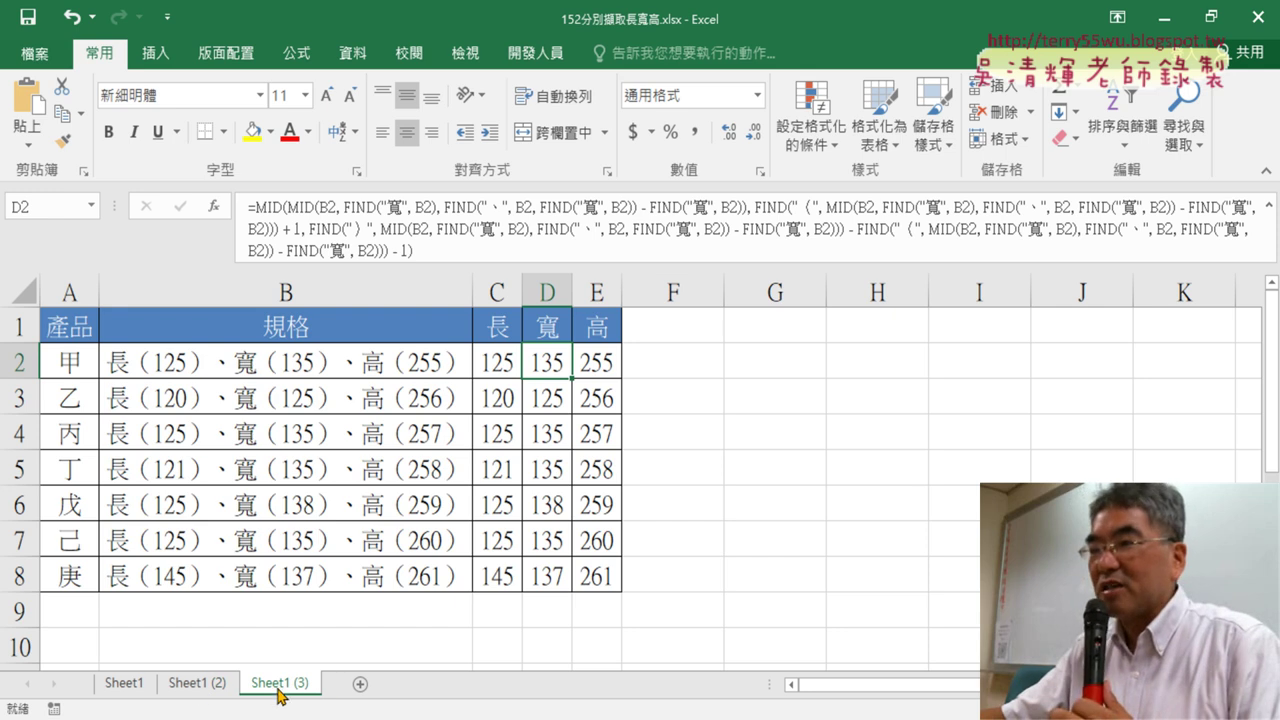
drag(500, 362, 600, 590)
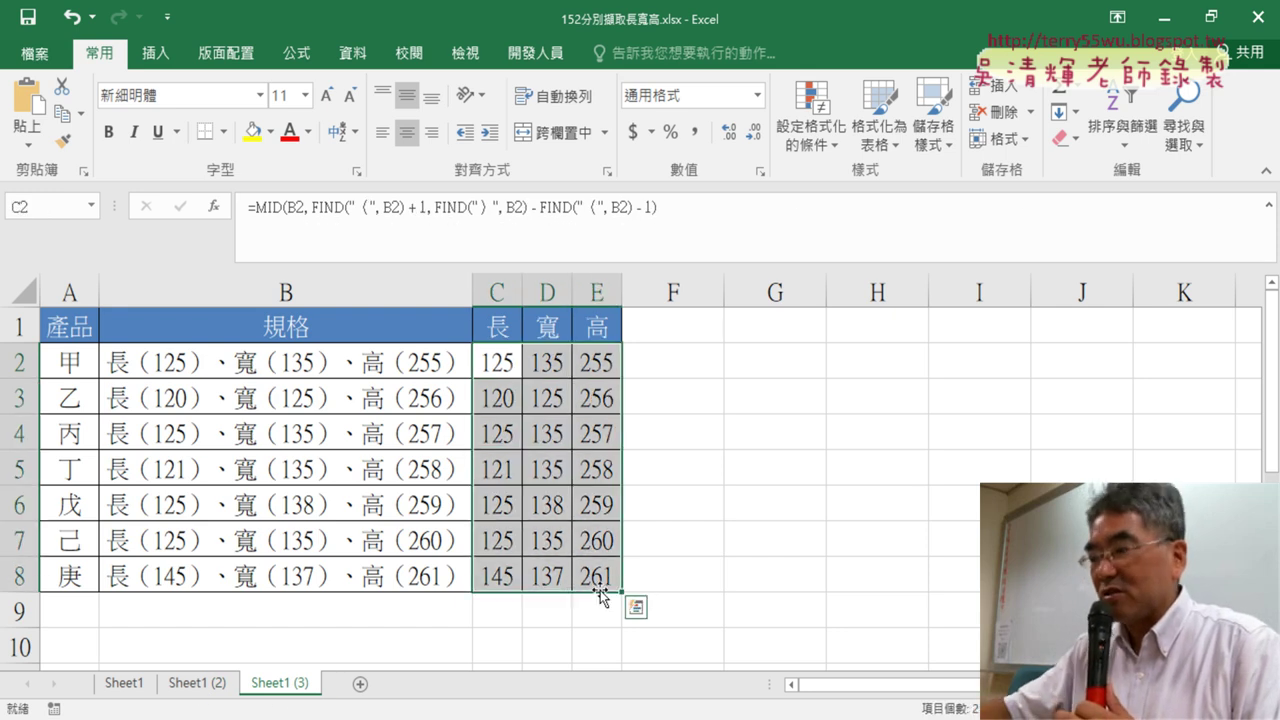
key(Delete)
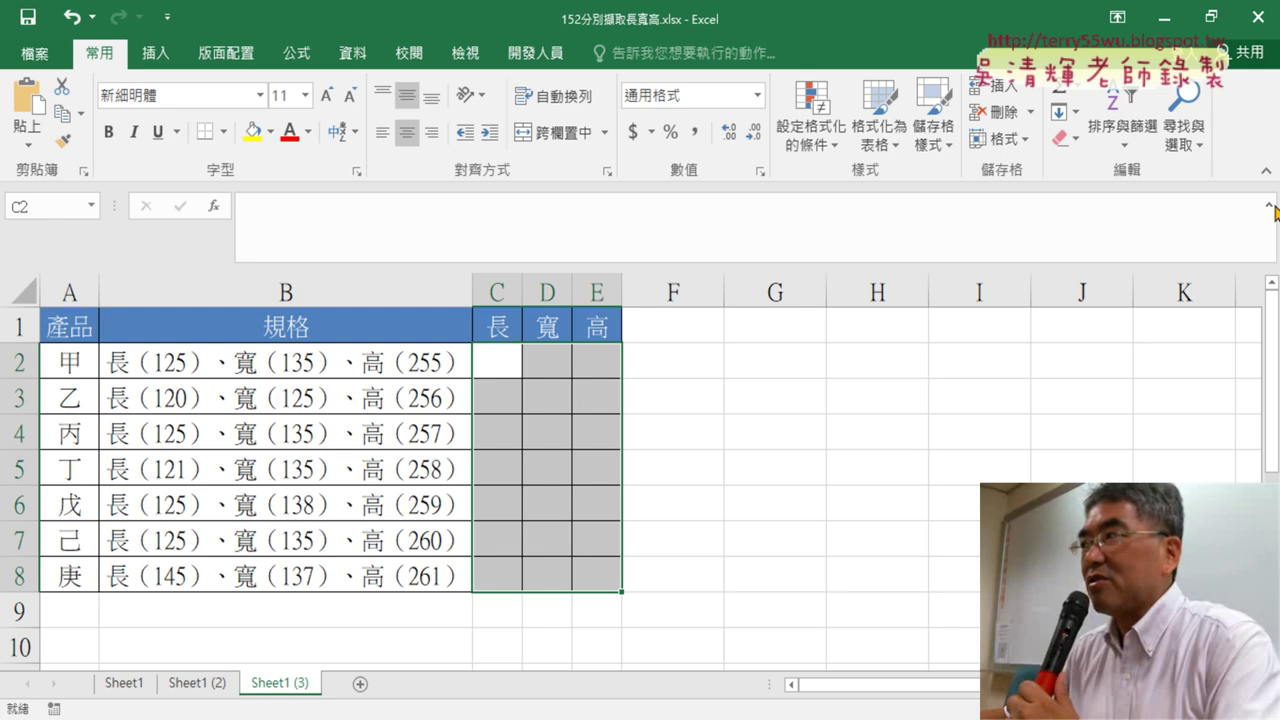
click(1269, 204)
- Compare with the MID formulas on Sheet1 and Sheet1 (2), then return to Sheet1 (3)
click(124, 686)
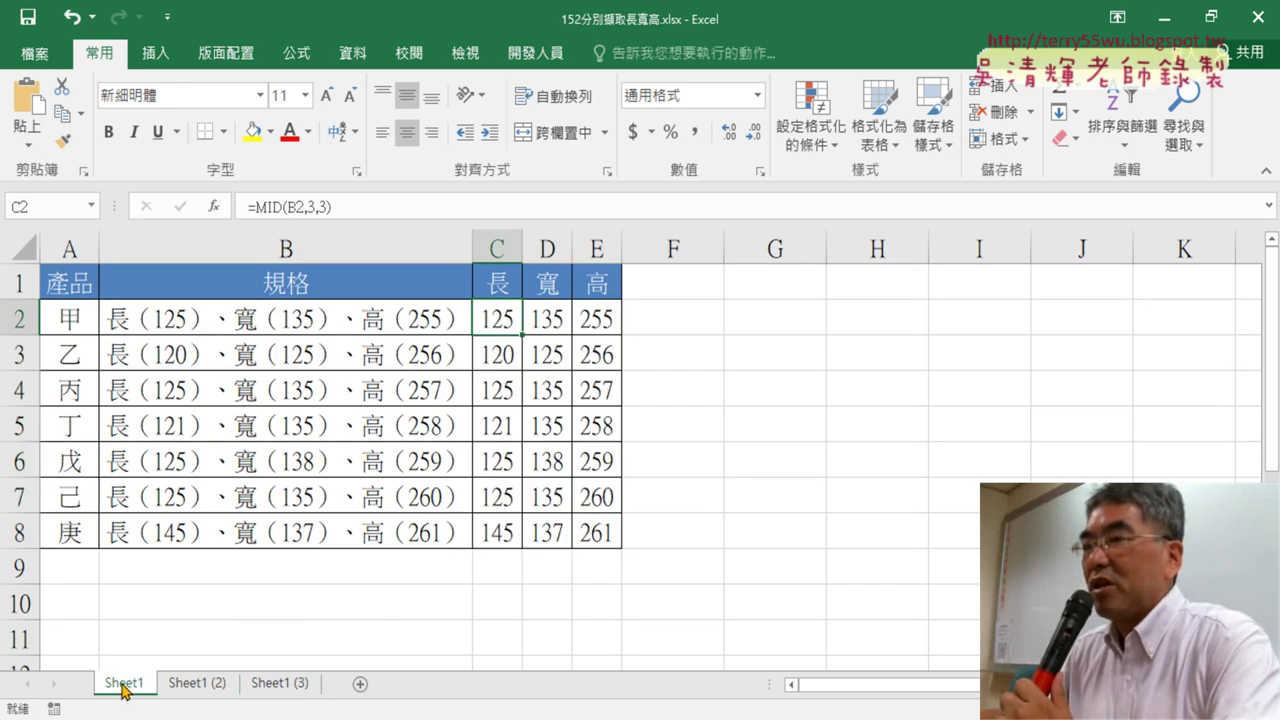
click(190, 688)
click(107, 688)
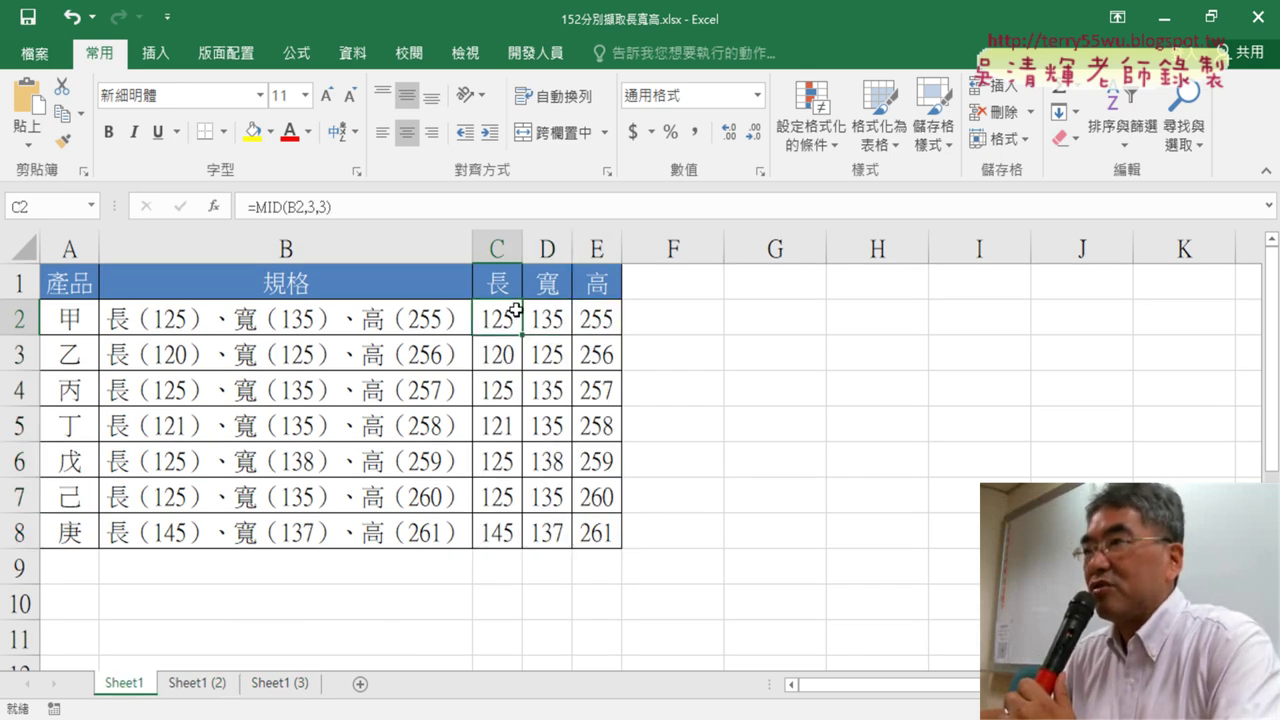
click(272, 207)
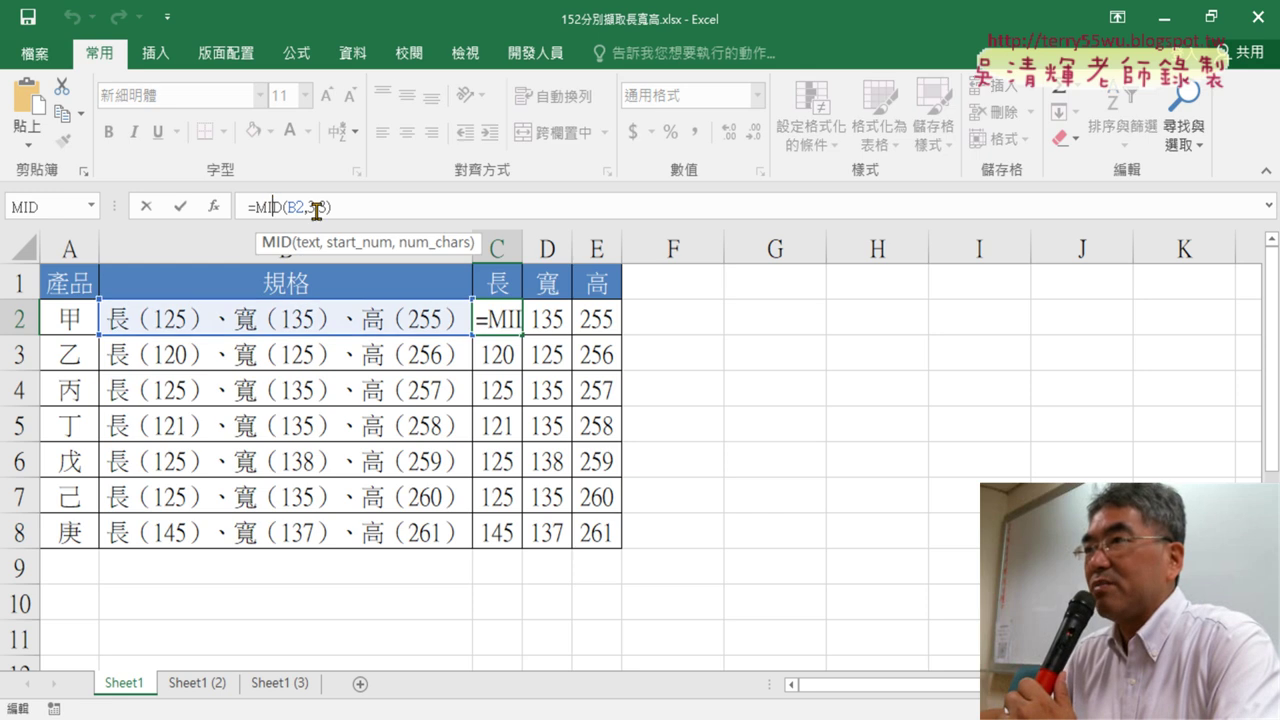
key(Escape)
click(200, 684)
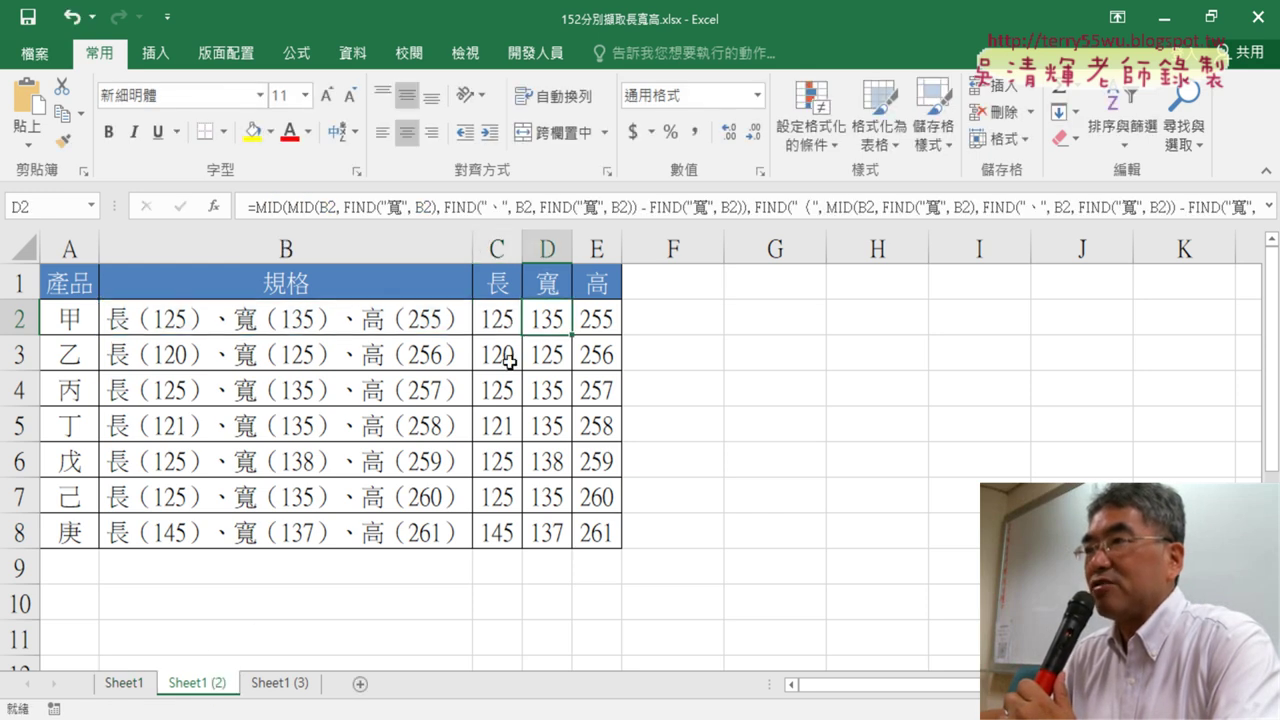
click(285, 688)
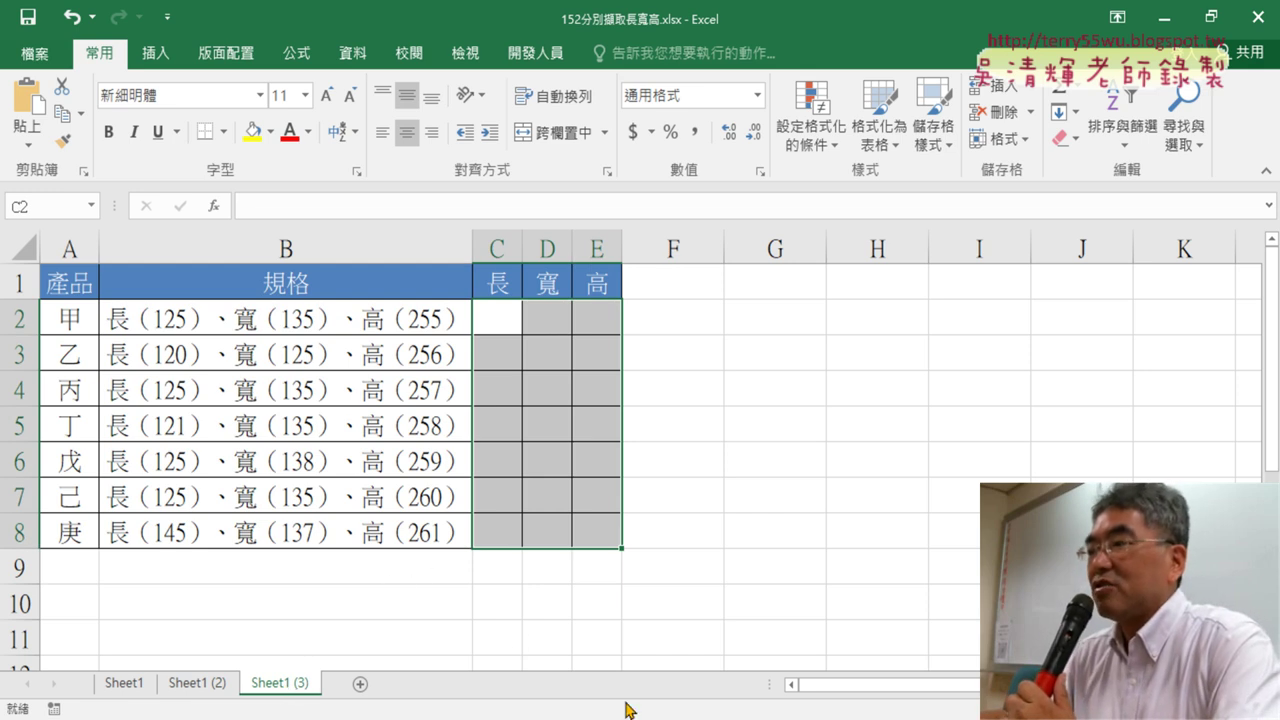
- Bring the ChatGPT conversation back and scroll up to the earlier prompt
mouse_move(647, 705)
click(686, 678)
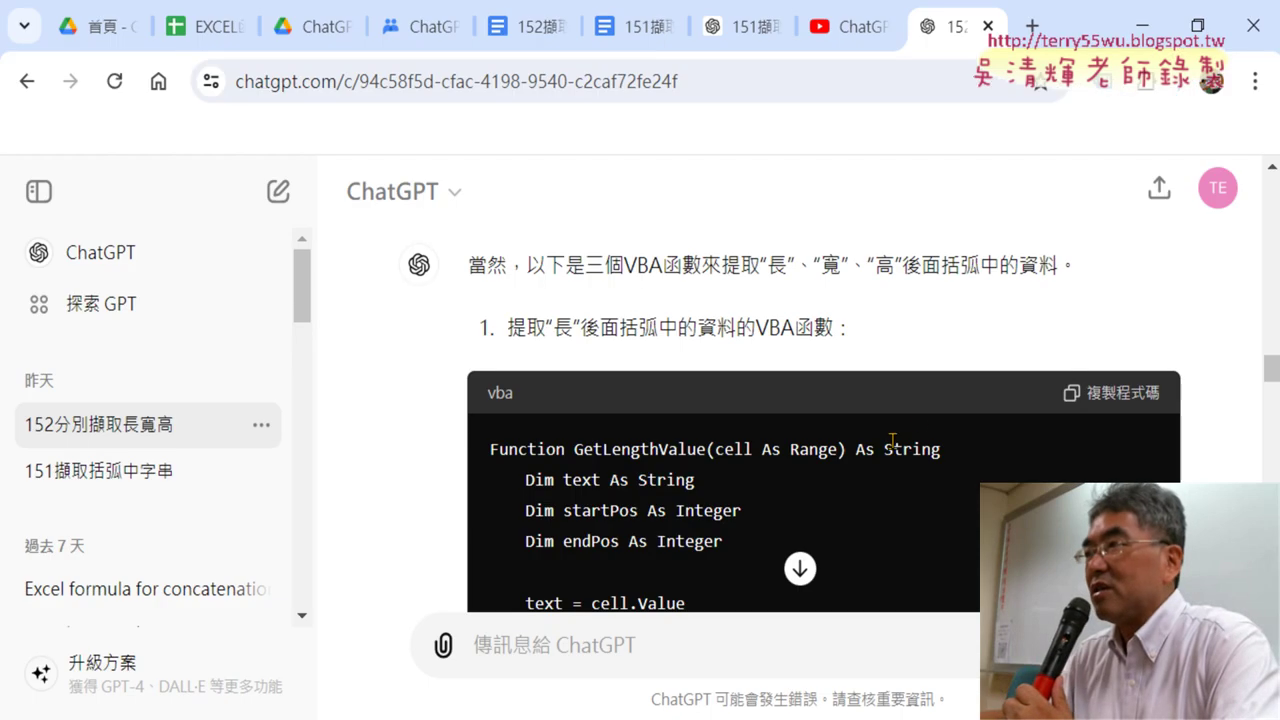
scroll(922, 350, up, 1)
scroll(920, 351, up, 1)
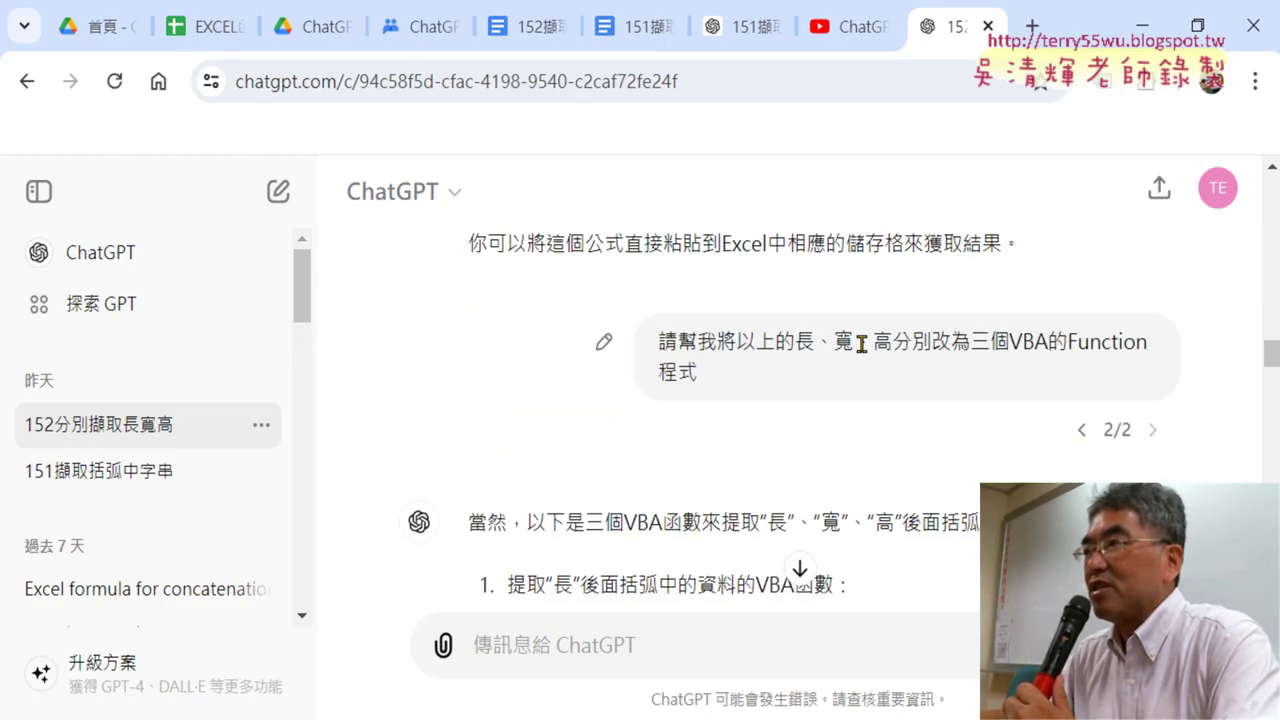
- Highlight the prompt's key phrases: its opening words, 長、寬、高, and 三個
drag(658, 343, 777, 344)
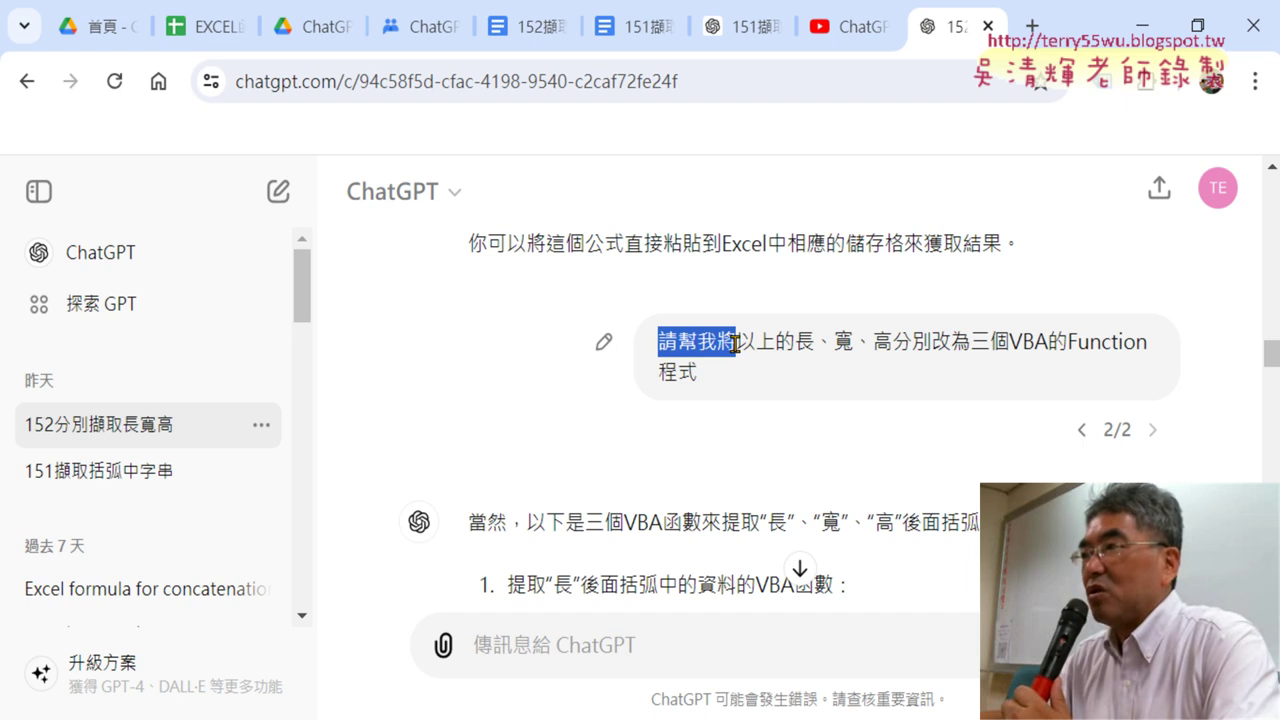
click(799, 350)
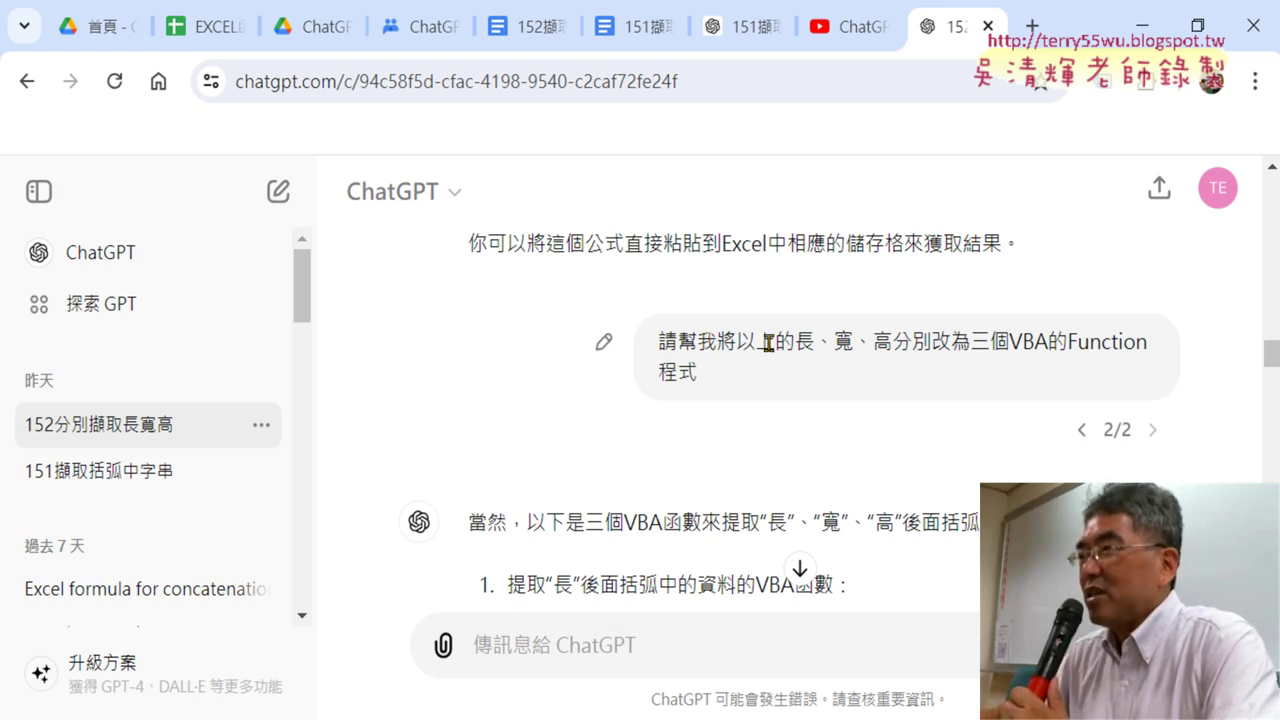
drag(800, 343, 890, 343)
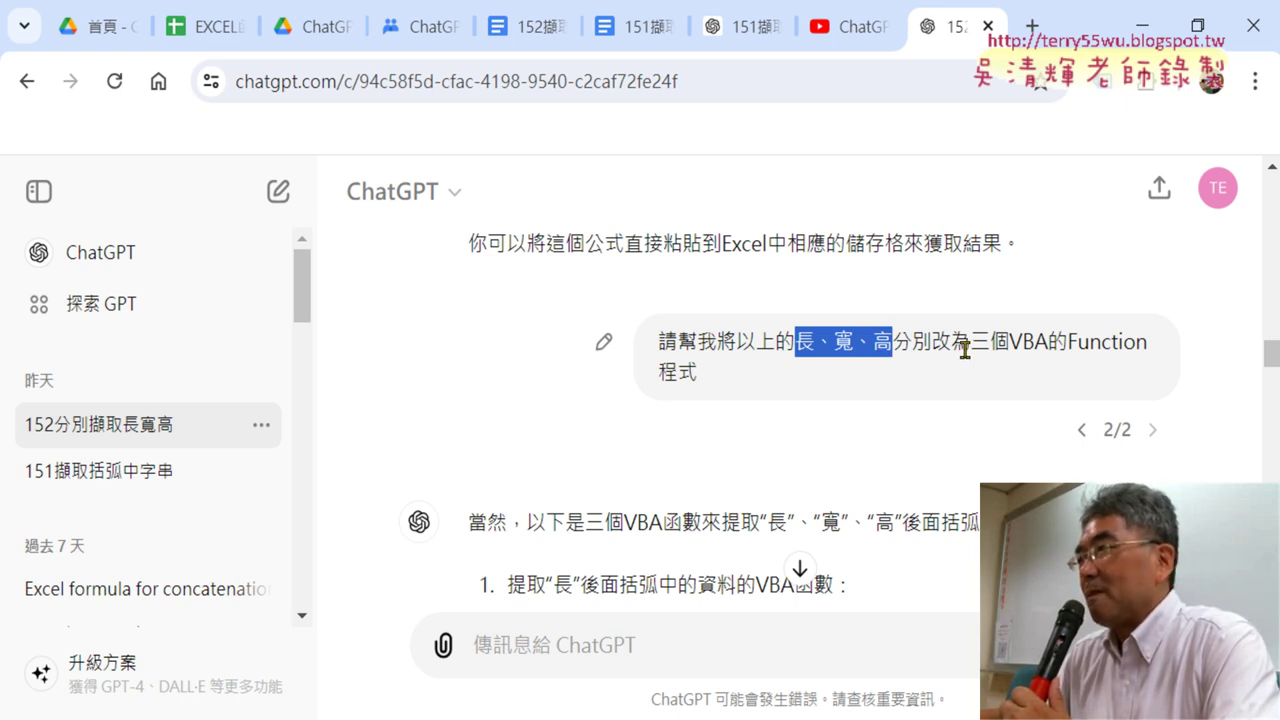
drag(970, 343, 1008, 345)
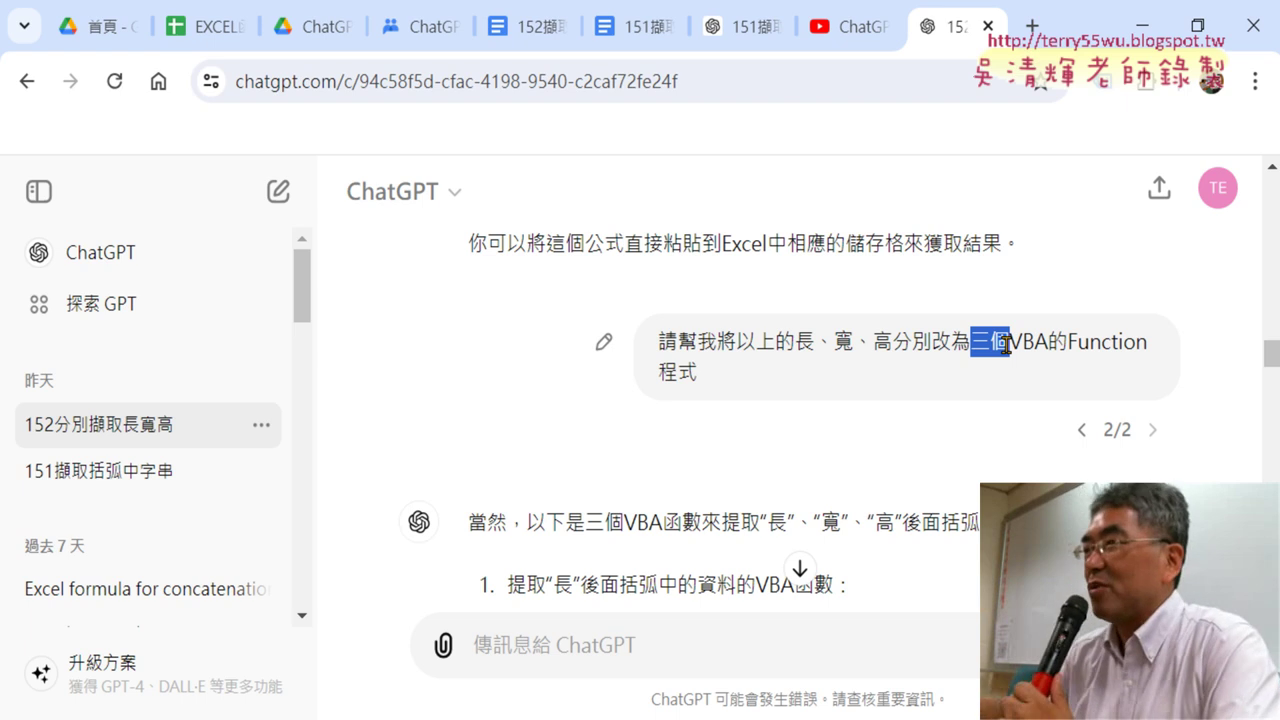
- Scroll to ChatGPT's reply and highlight its opening lines
scroll(964, 346, down, 1)
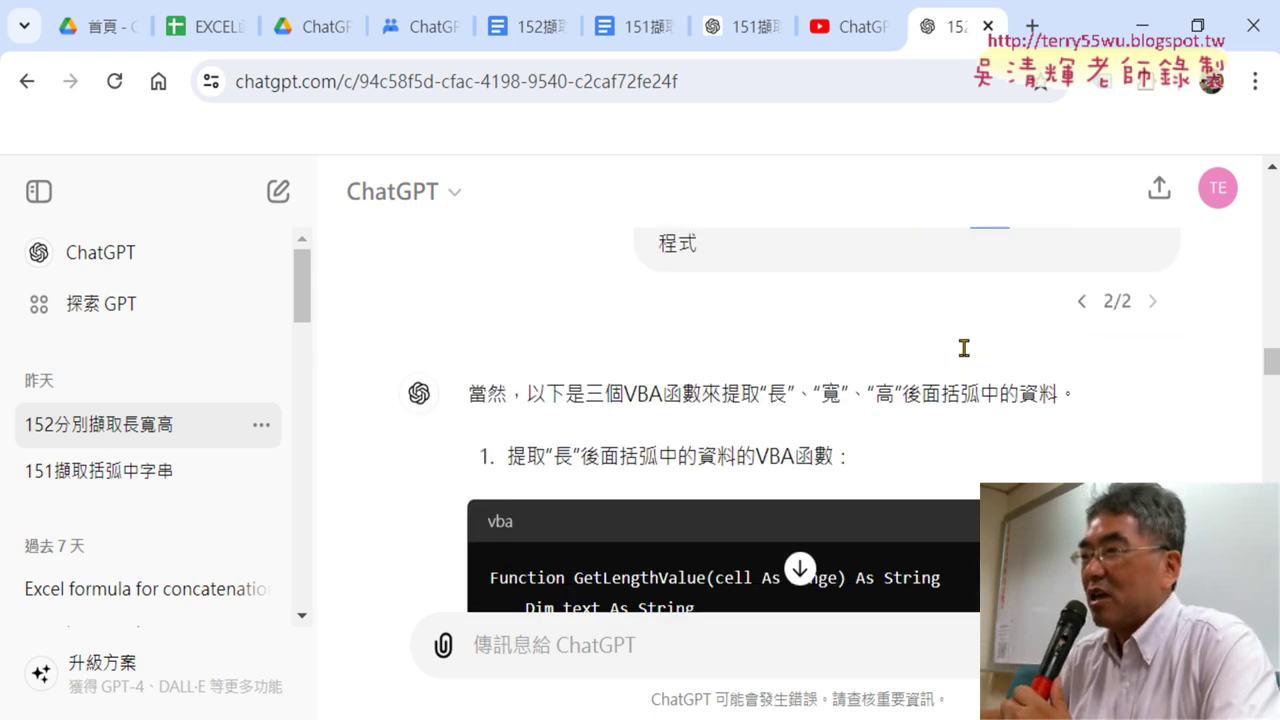
scroll(966, 352, down, 1)
drag(522, 264, 1076, 268)
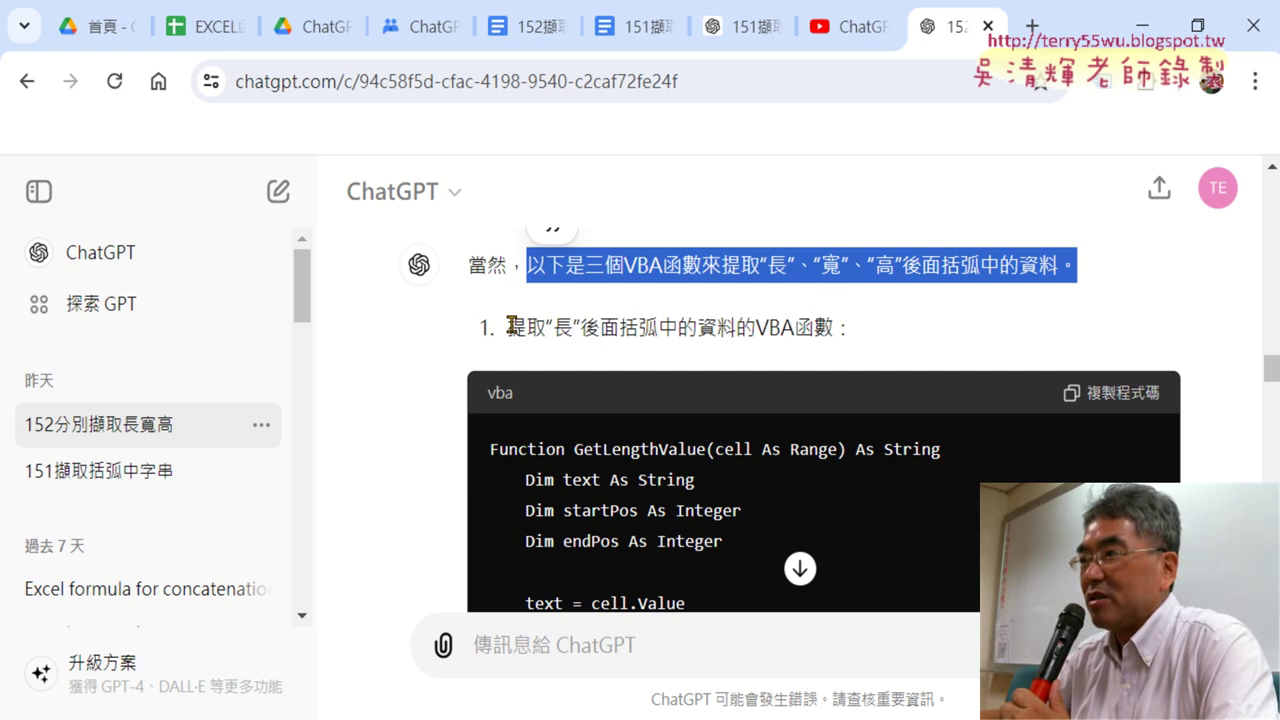
drag(512, 325, 900, 336)
- Review the three code blocks and copy the GetLengthValue function code
scroll(963, 330, down, 1)
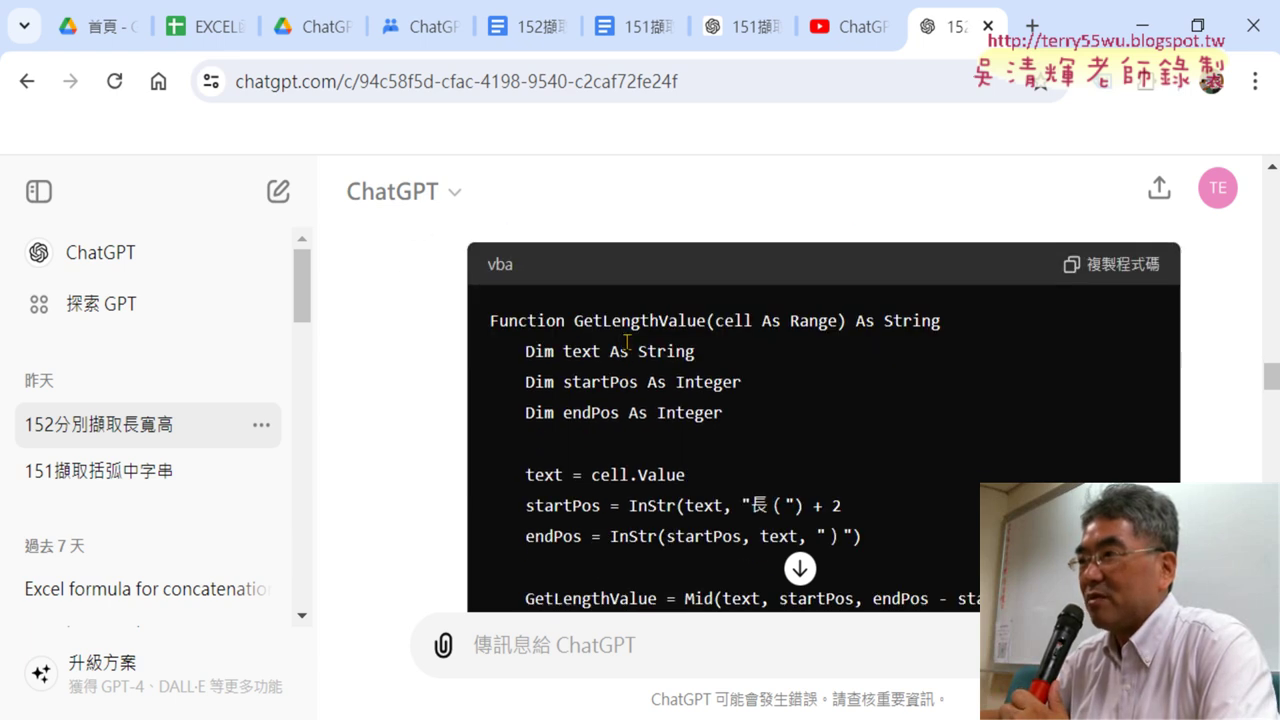
scroll(626, 342, down, 4)
scroll(626, 380, down, 2)
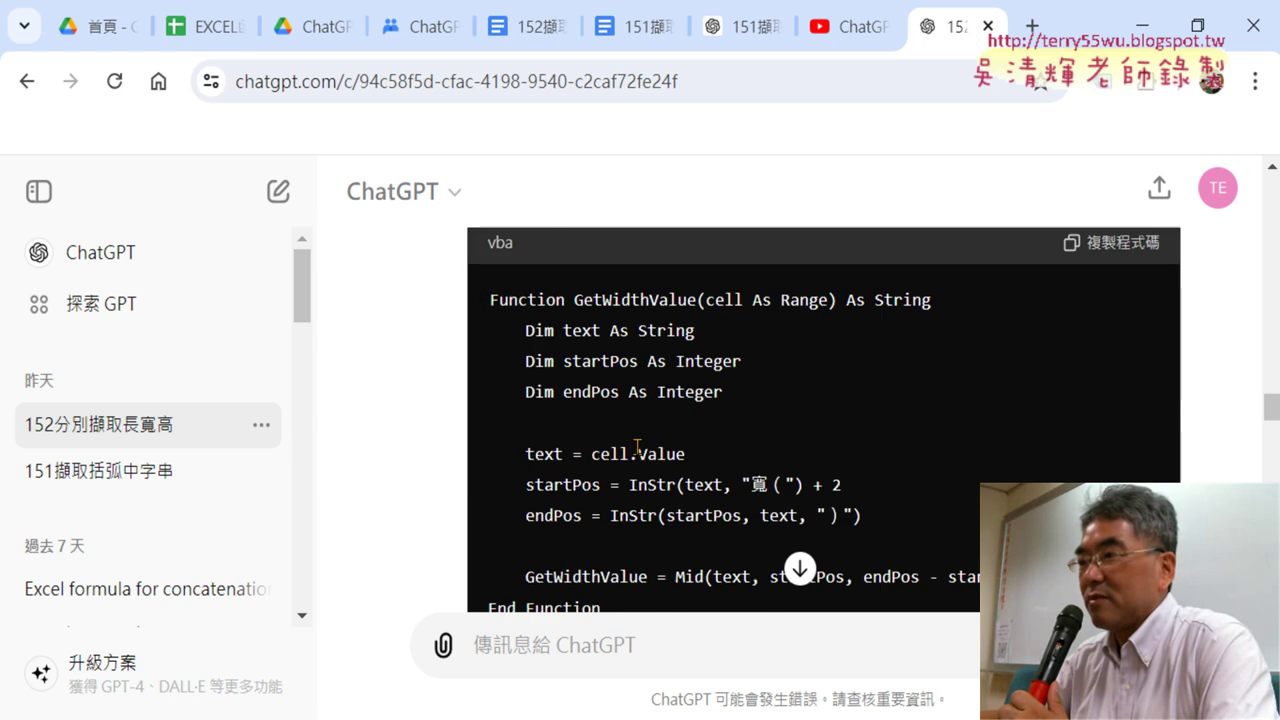
scroll(637, 447, down, 6)
scroll(626, 450, up, 7)
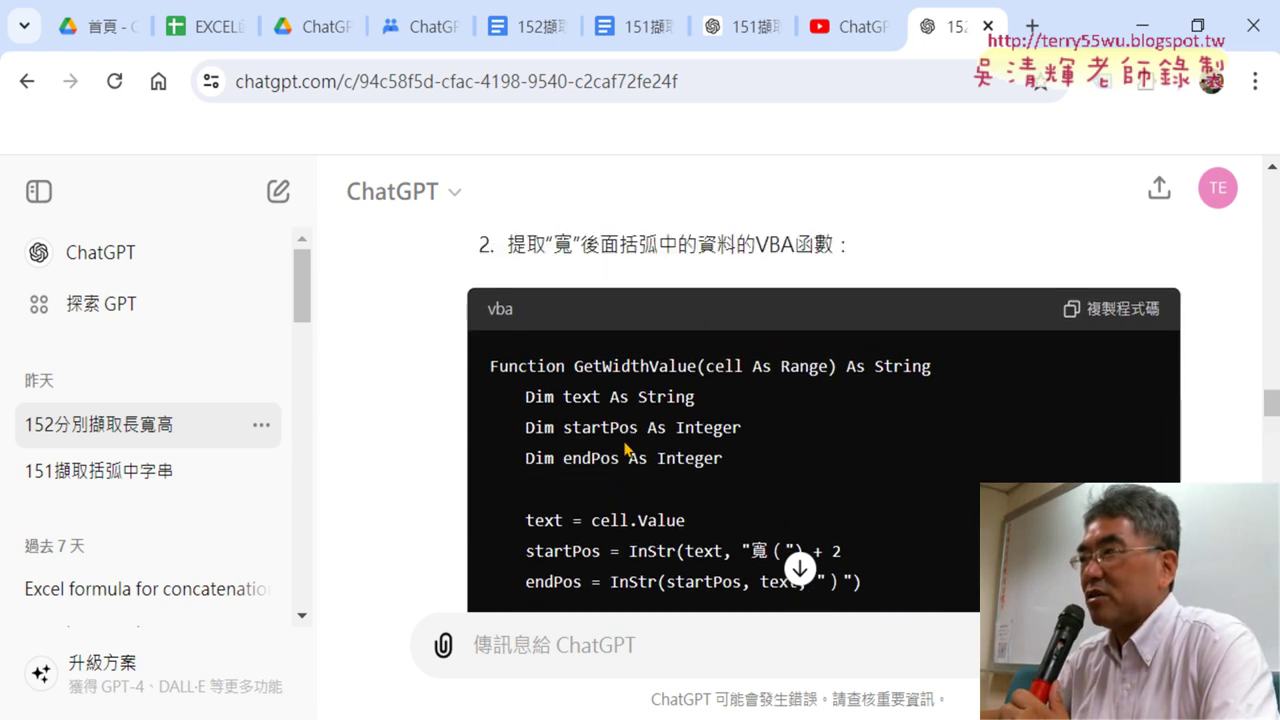
scroll(640, 450, up, 4)
scroll(680, 449, up, 2)
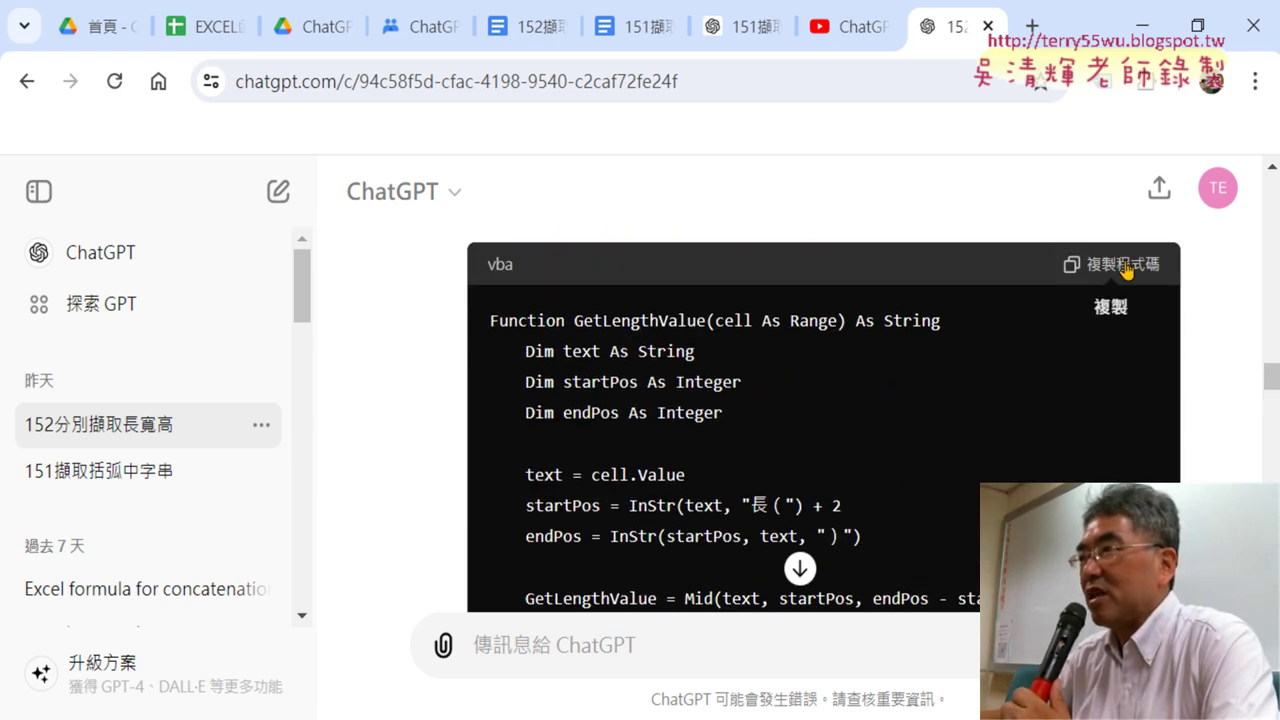
scroll(1127, 270, up, 1)
click(1120, 393)
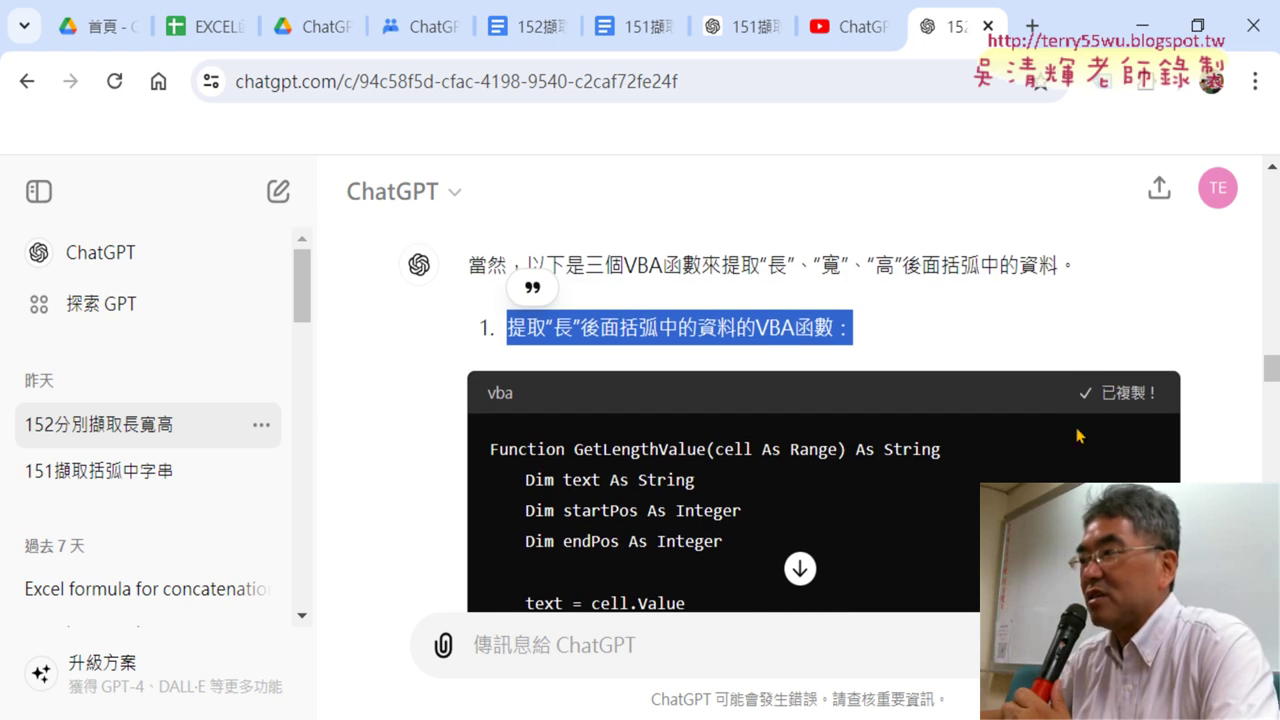
- Open the VBA editor, insert Module1, and paste the GetLengthValue function into it
key(alt+Tab)
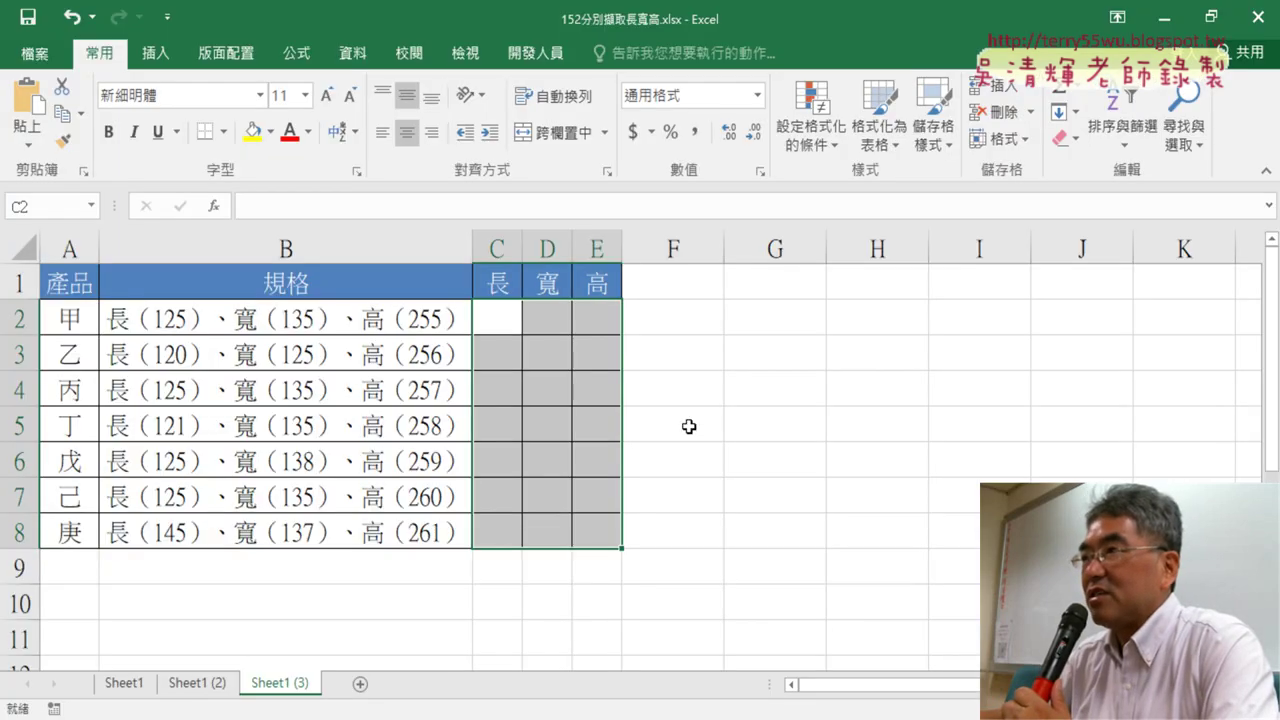
click(546, 60)
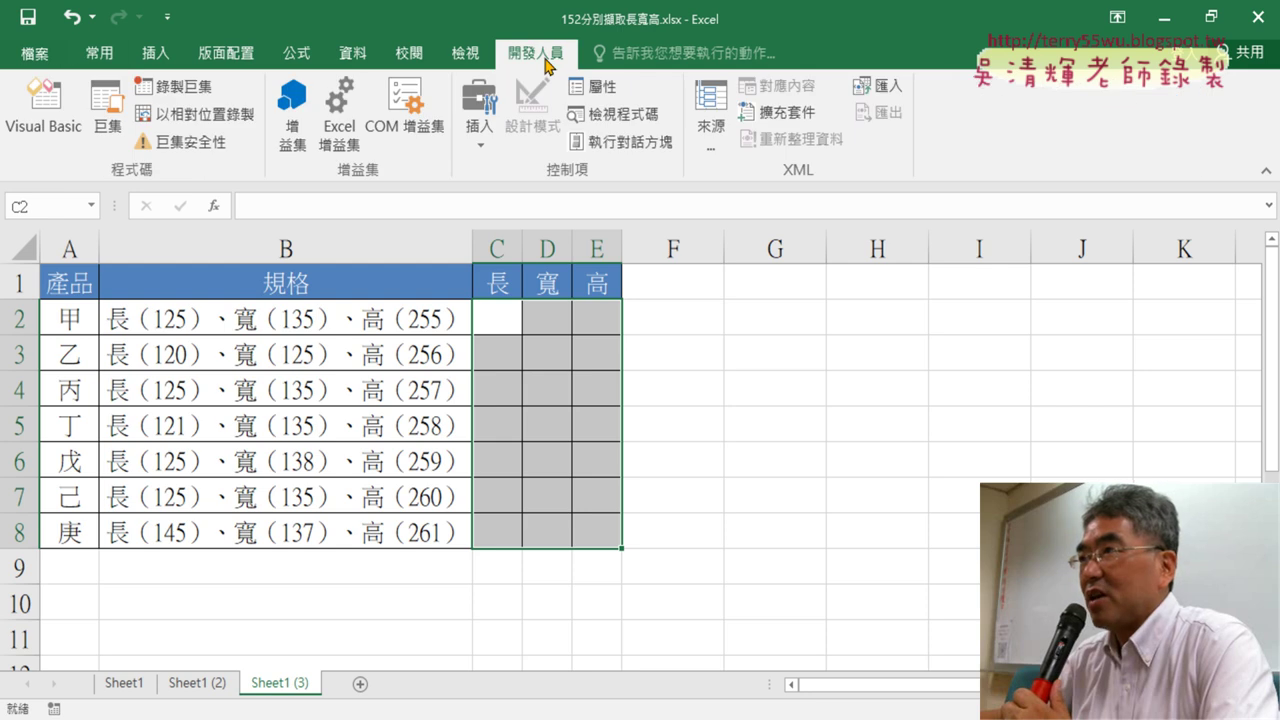
click(55, 133)
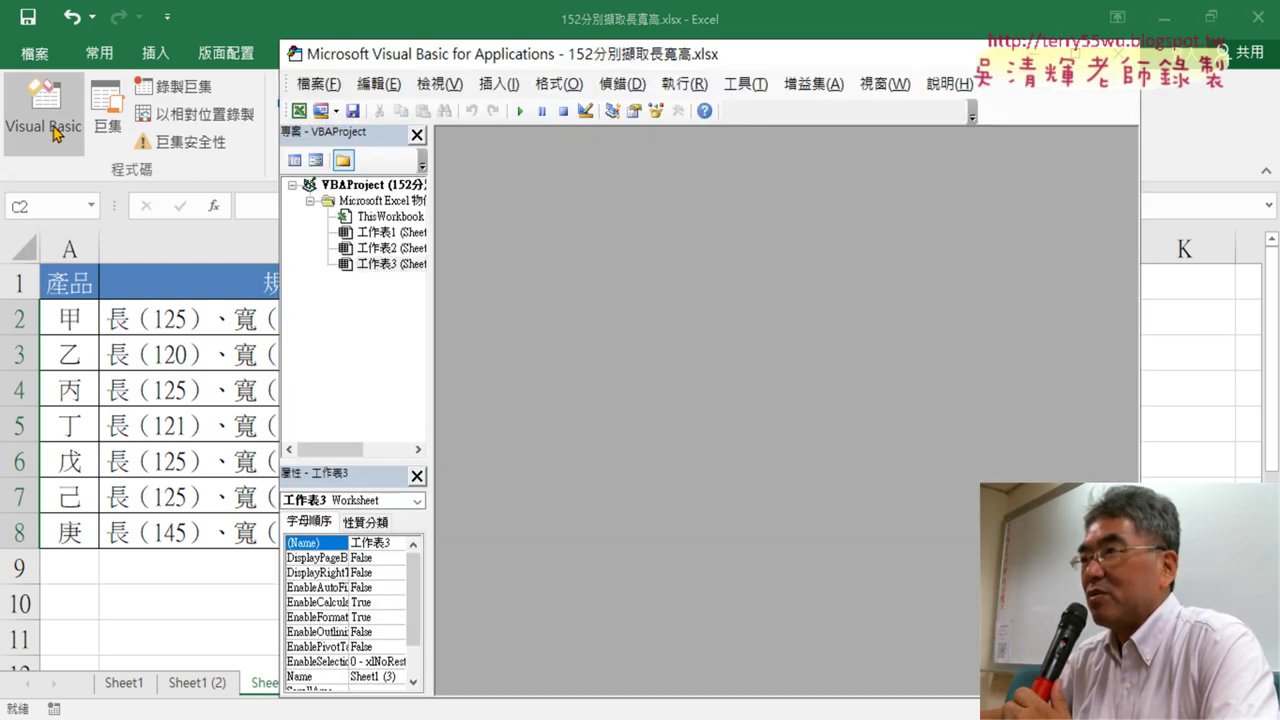
right_click(400, 250)
mouse_move(510, 358)
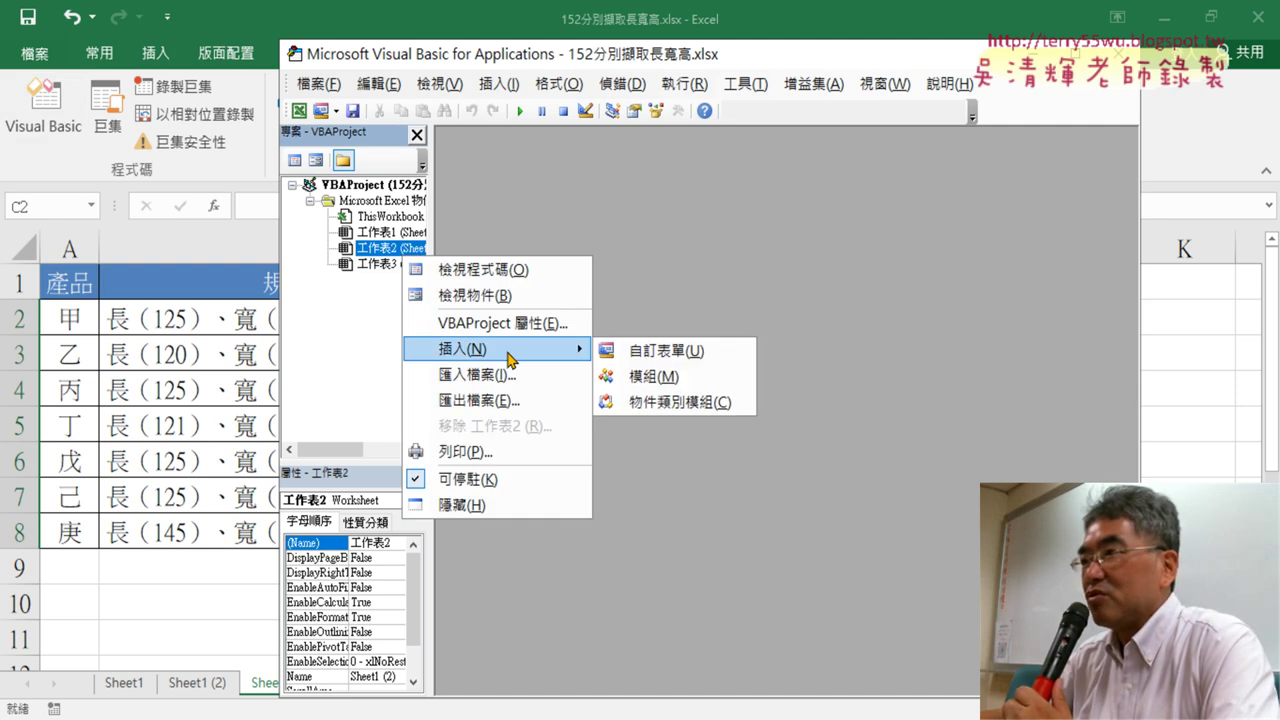
click(672, 376)
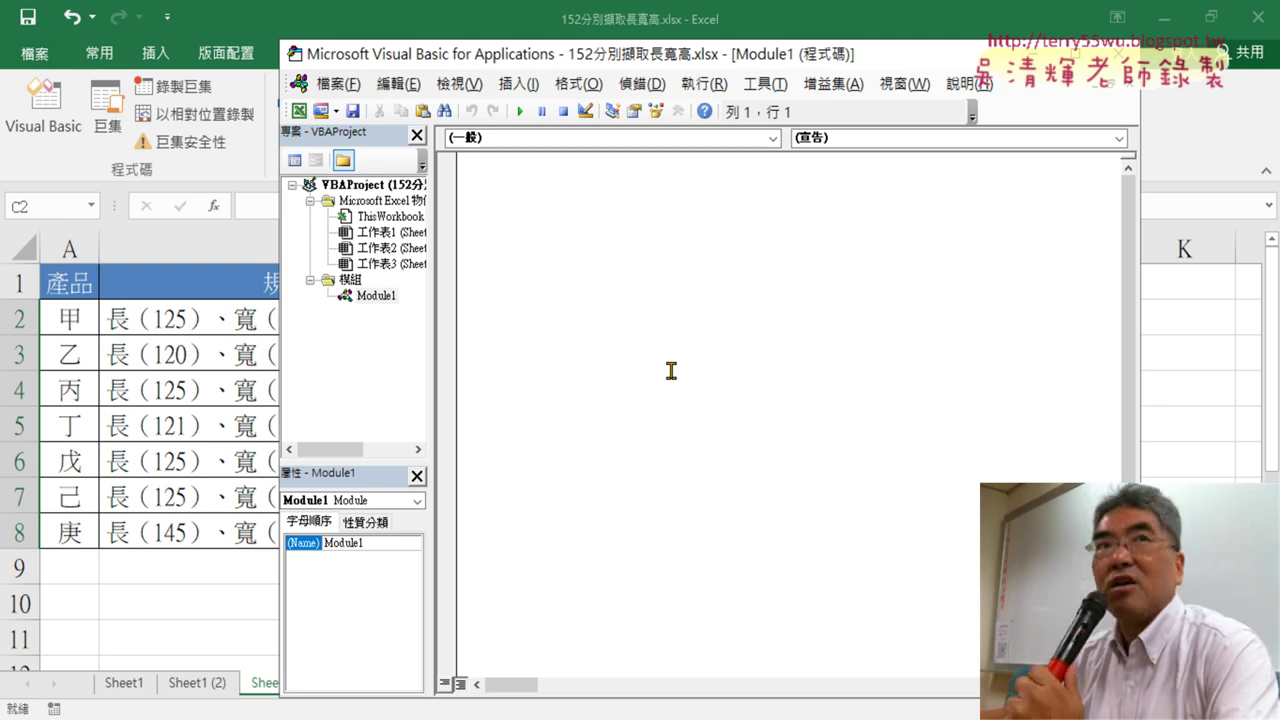
right_click(613, 264)
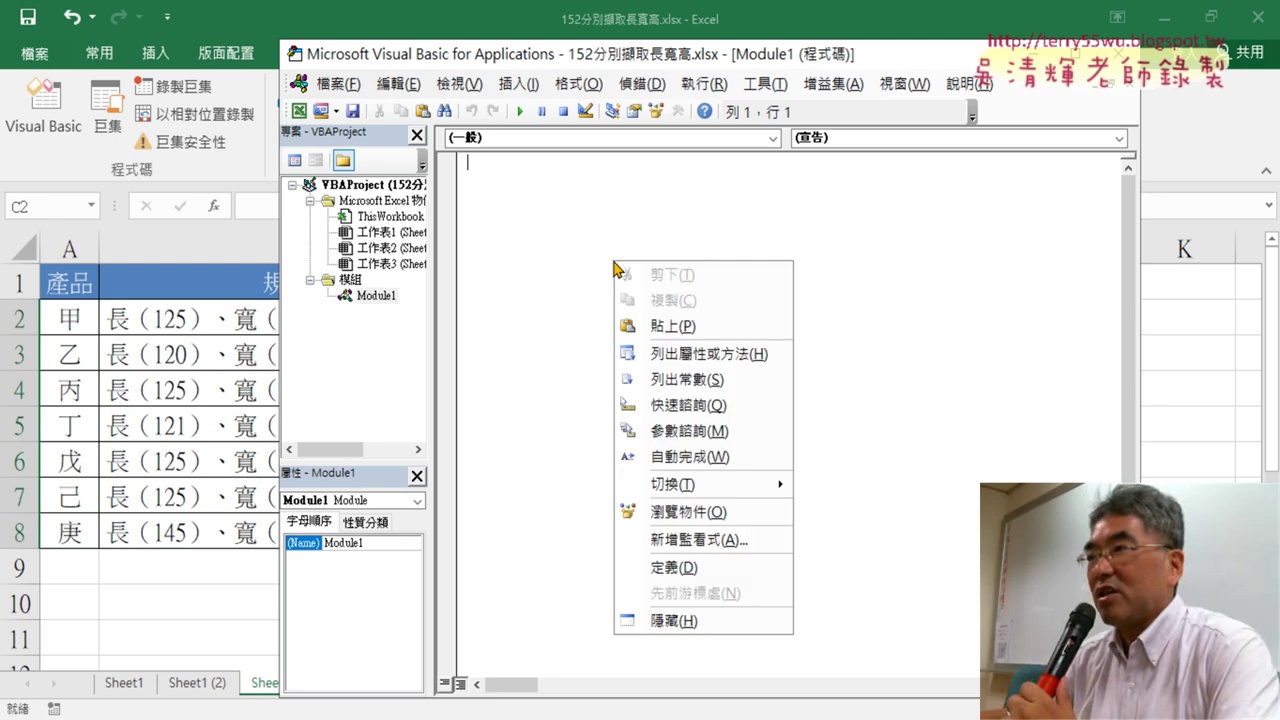
click(640, 322)
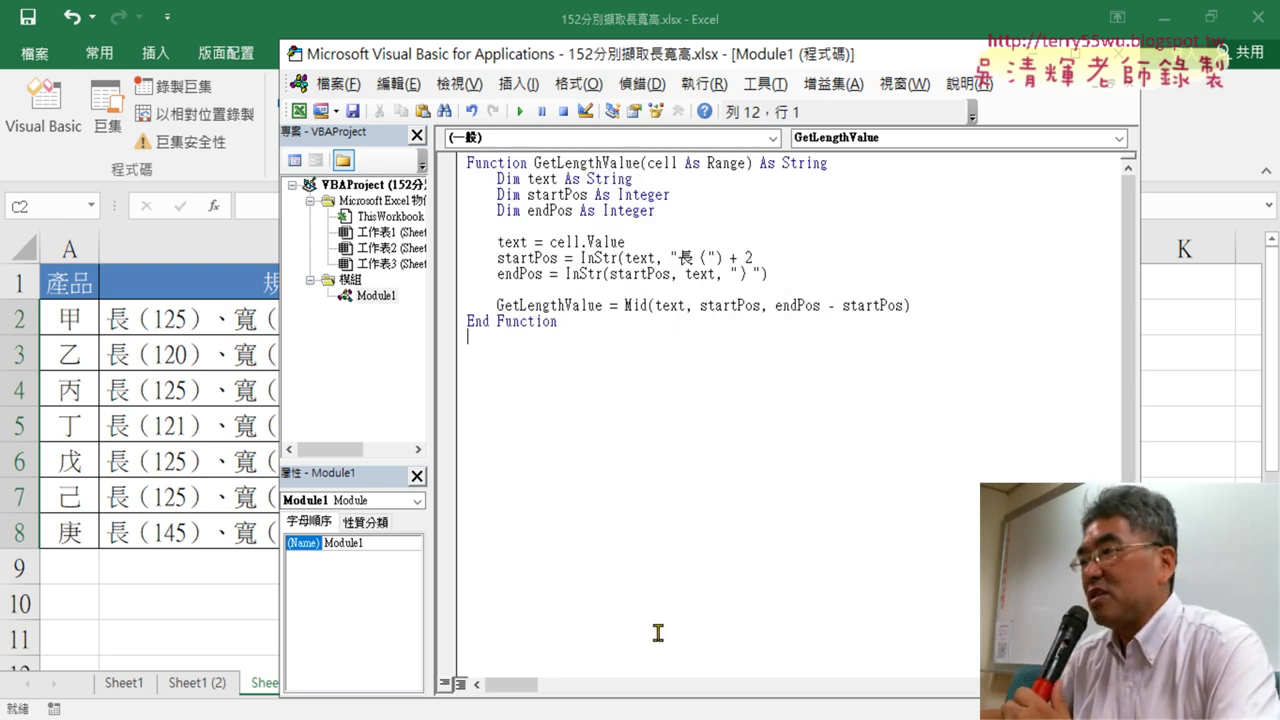
- Copy the GetWidthValue function code from ChatGPT's reply
mouse_move(706, 705)
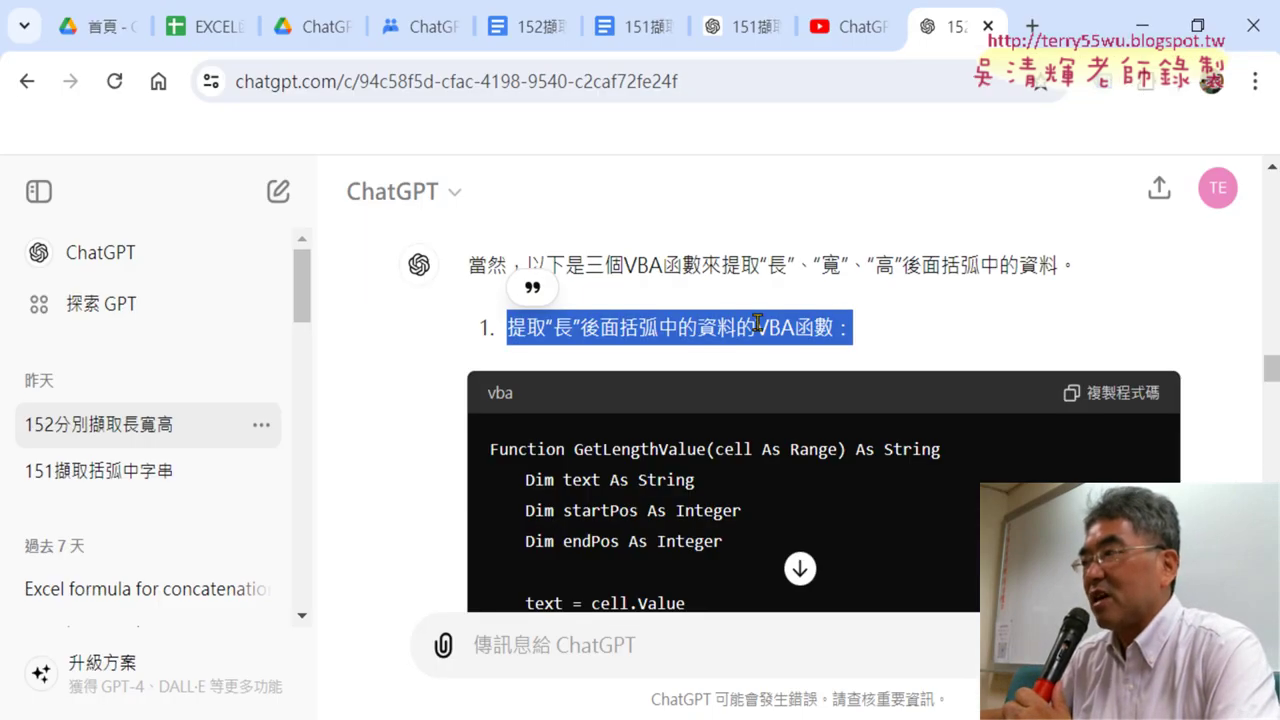
scroll(787, 319, down, 2)
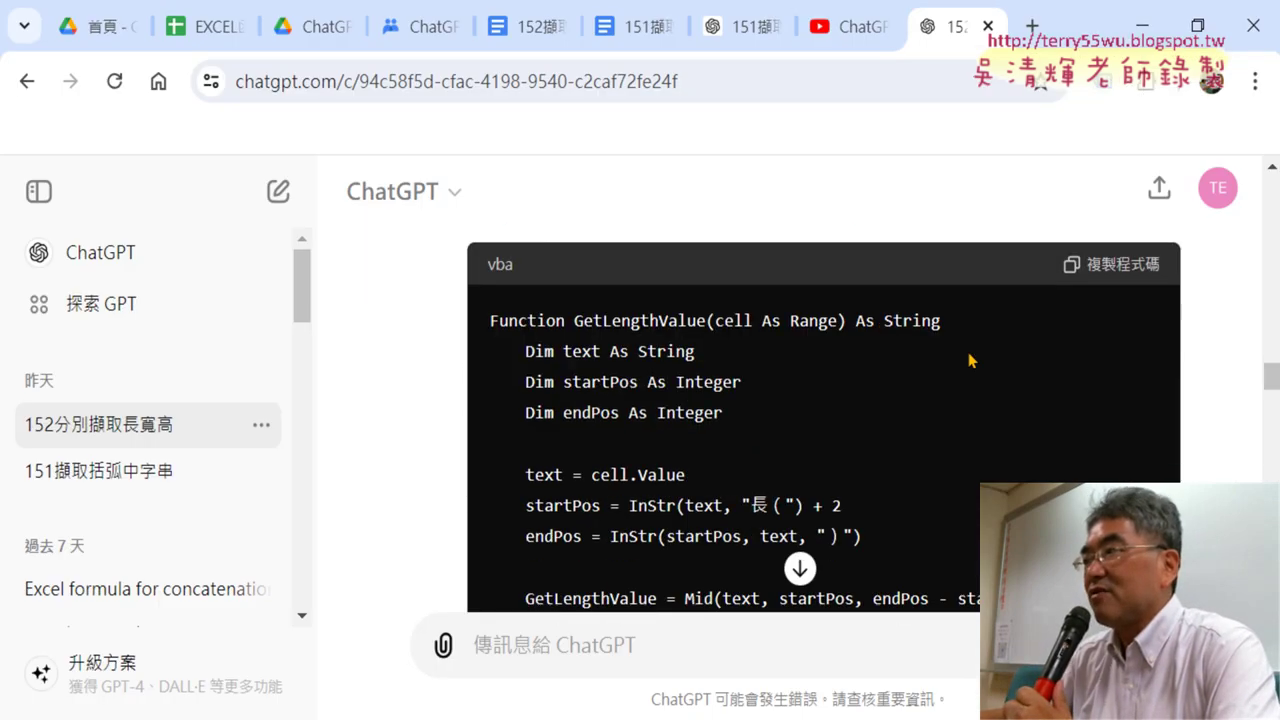
scroll(800, 330, down, 4)
scroll(820, 310, up, 1)
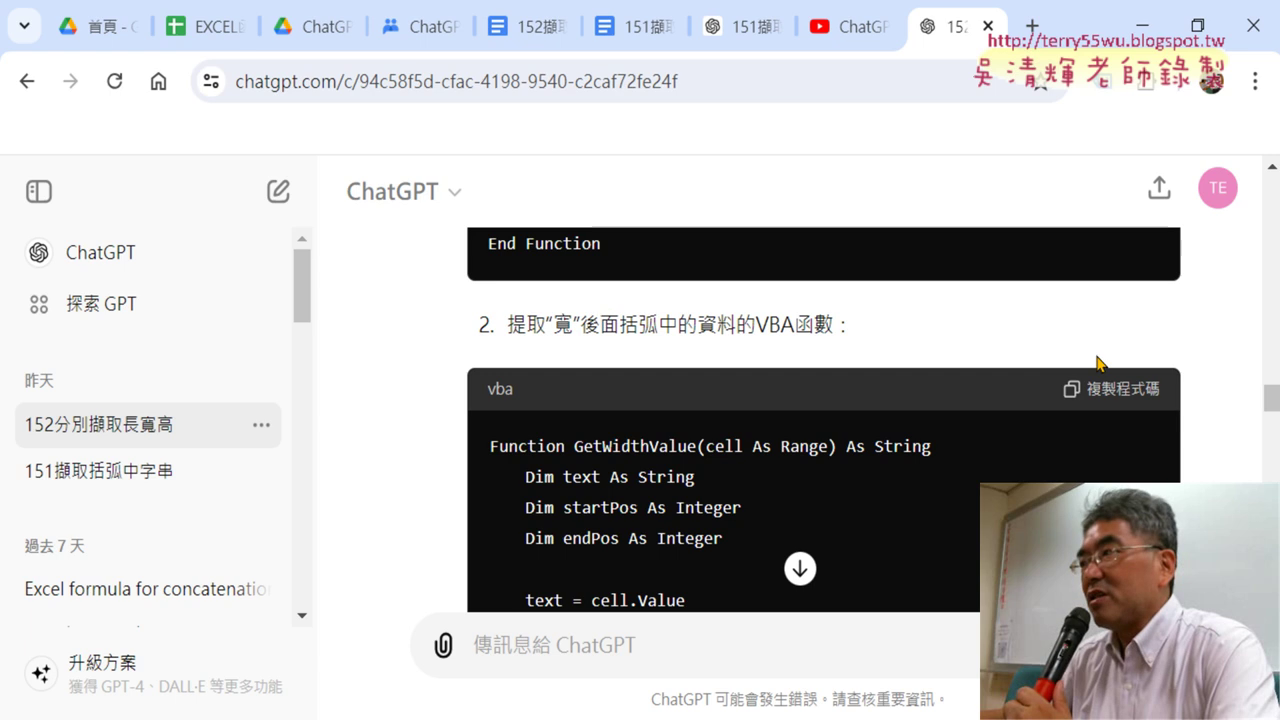
click(1118, 392)
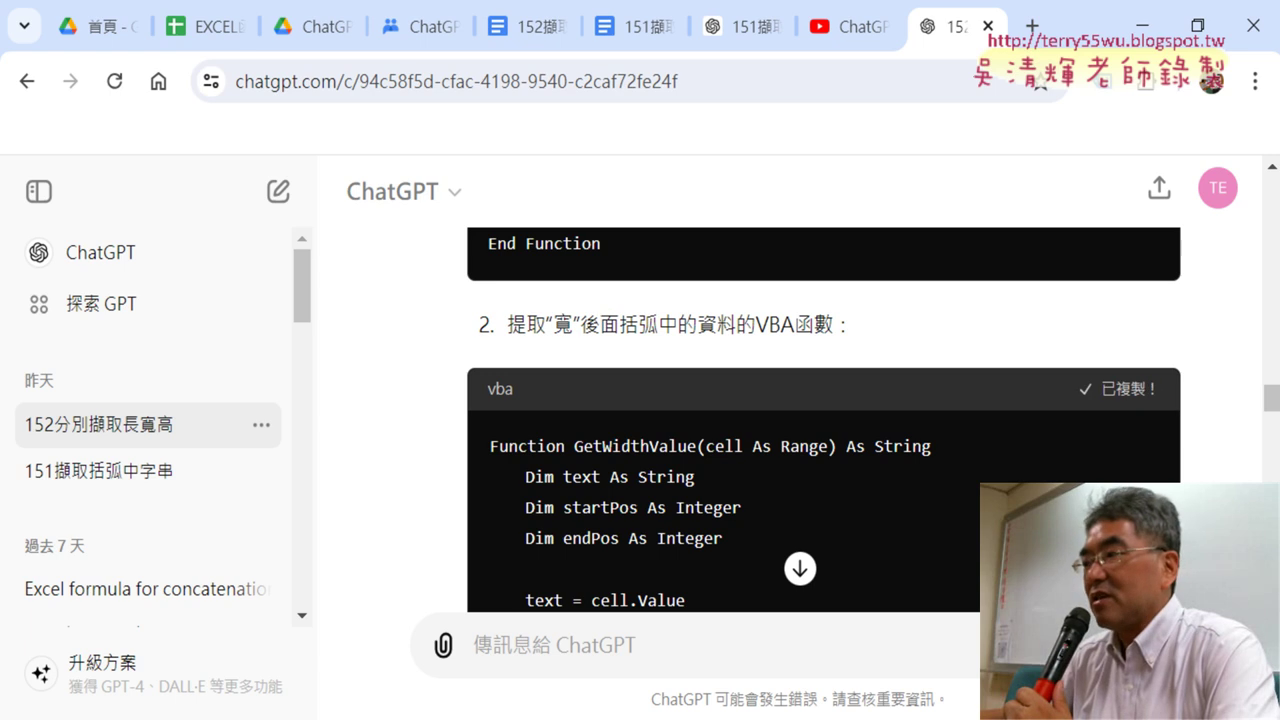
key(alt+Tab)
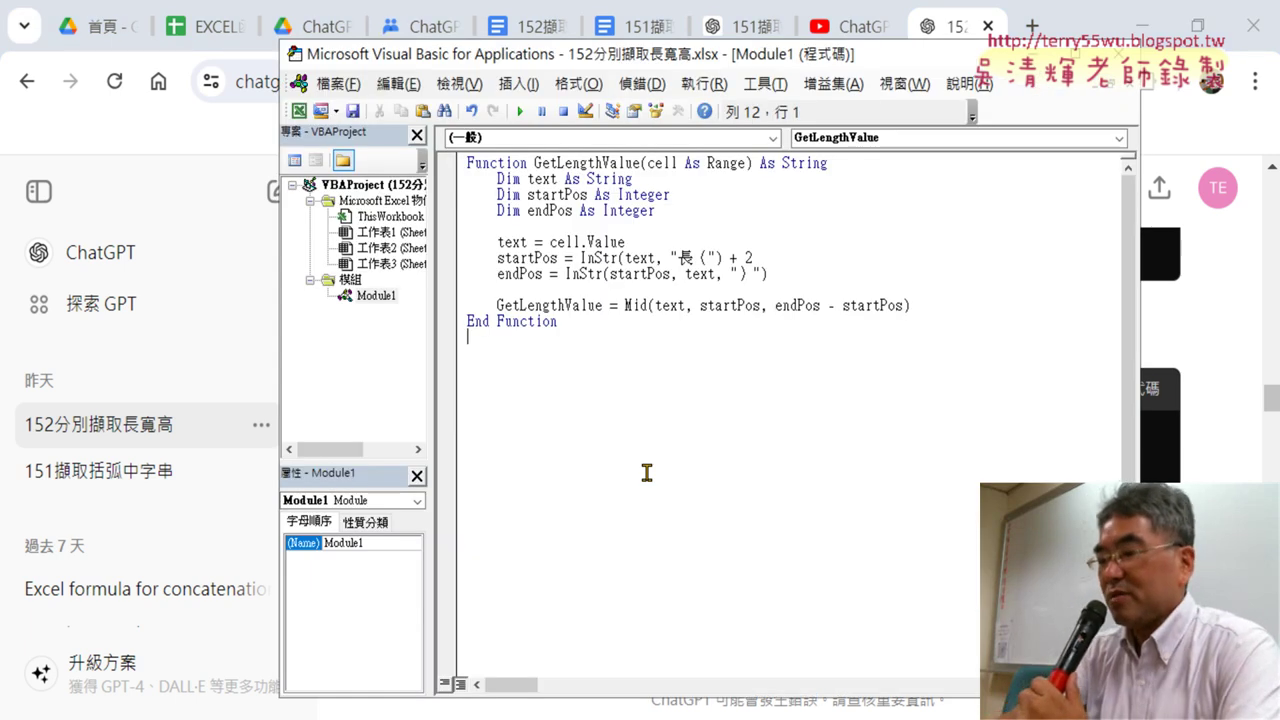
- Paste GetWidthValue below GetLengthValue, then highlight the Get/Length/Width name parts and 長/寬 characters
text(Function GetWidthValue(cell As Range) As String     Dim text As String     Dim startPos As Integer     Dim endPos As Integer      text = cell.Value     startPos = InStr(text, "寬（") + 2     endPos = InStr(startPos, text, "）")      GetWidthValue = Mid(text, startPos, endPos - startPos) End Function)
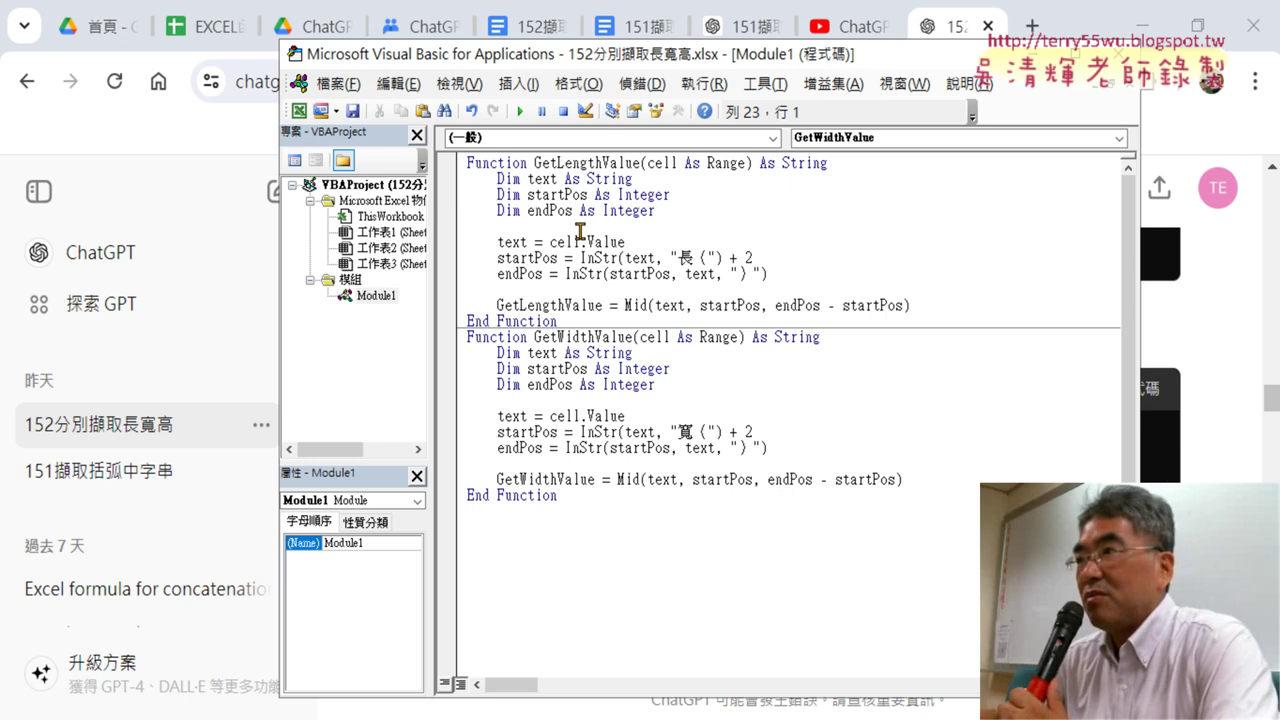
drag(534, 163, 558, 163)
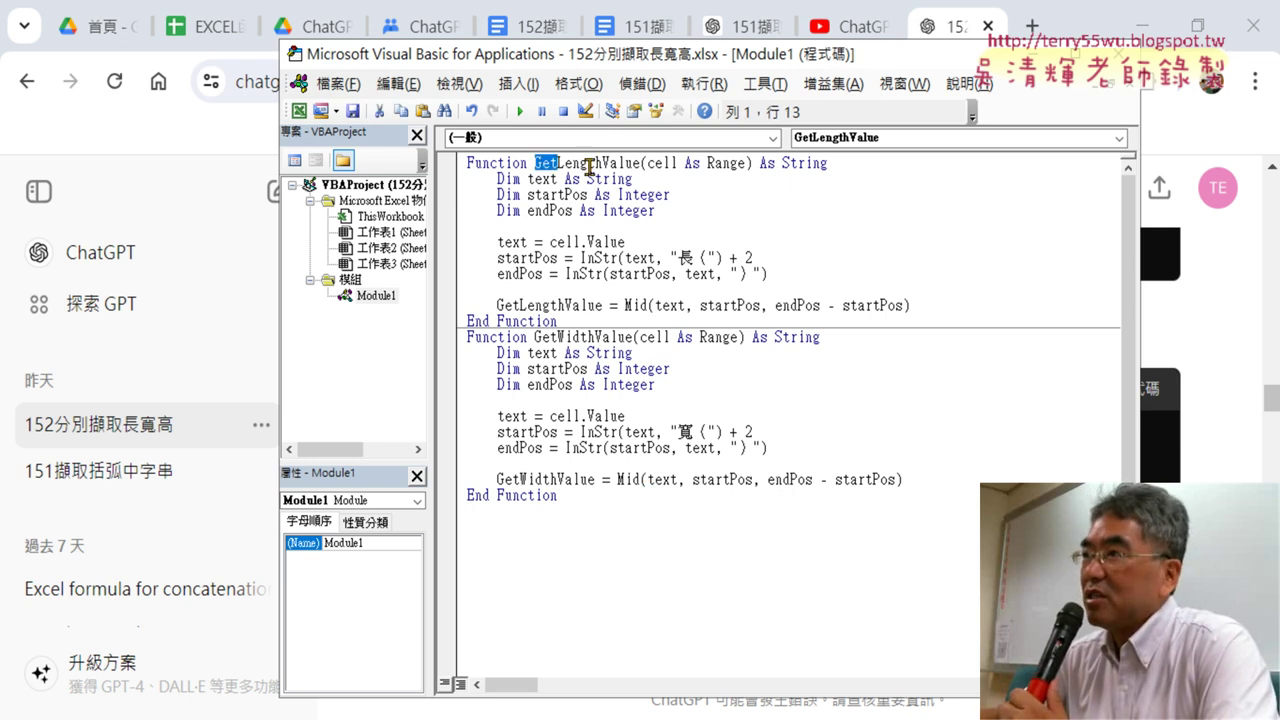
click(580, 165)
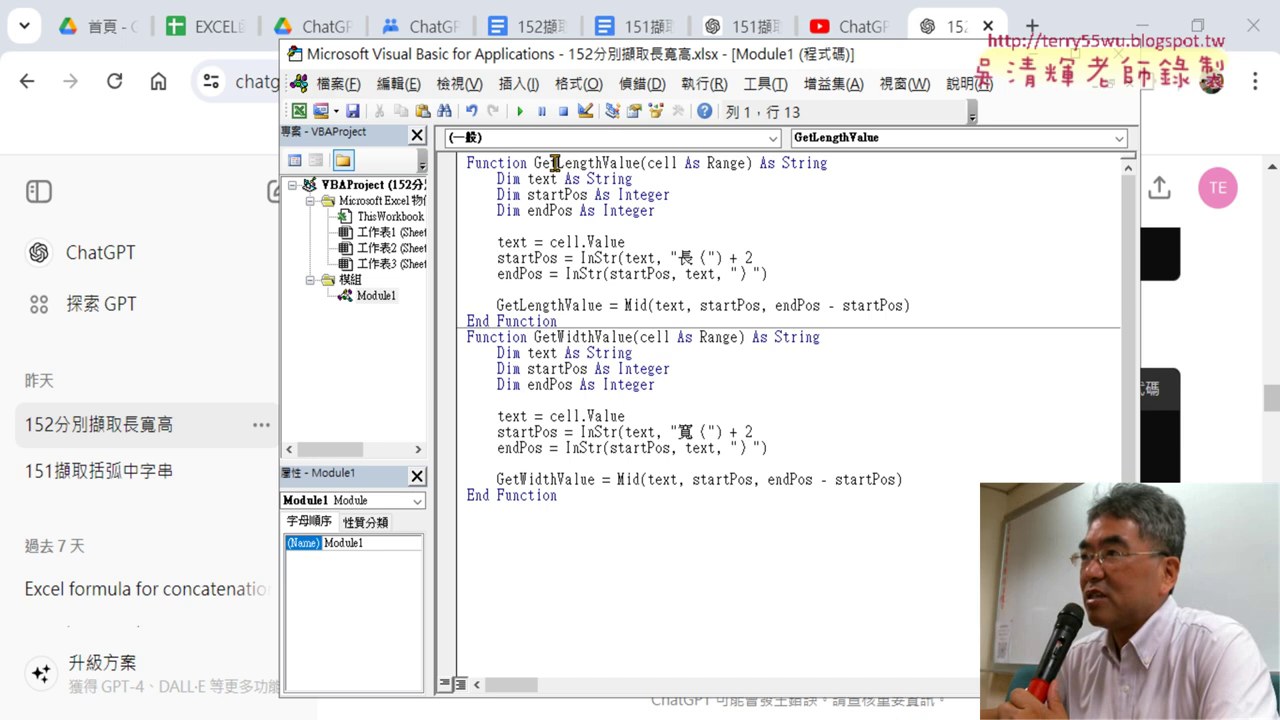
drag(556, 163, 603, 163)
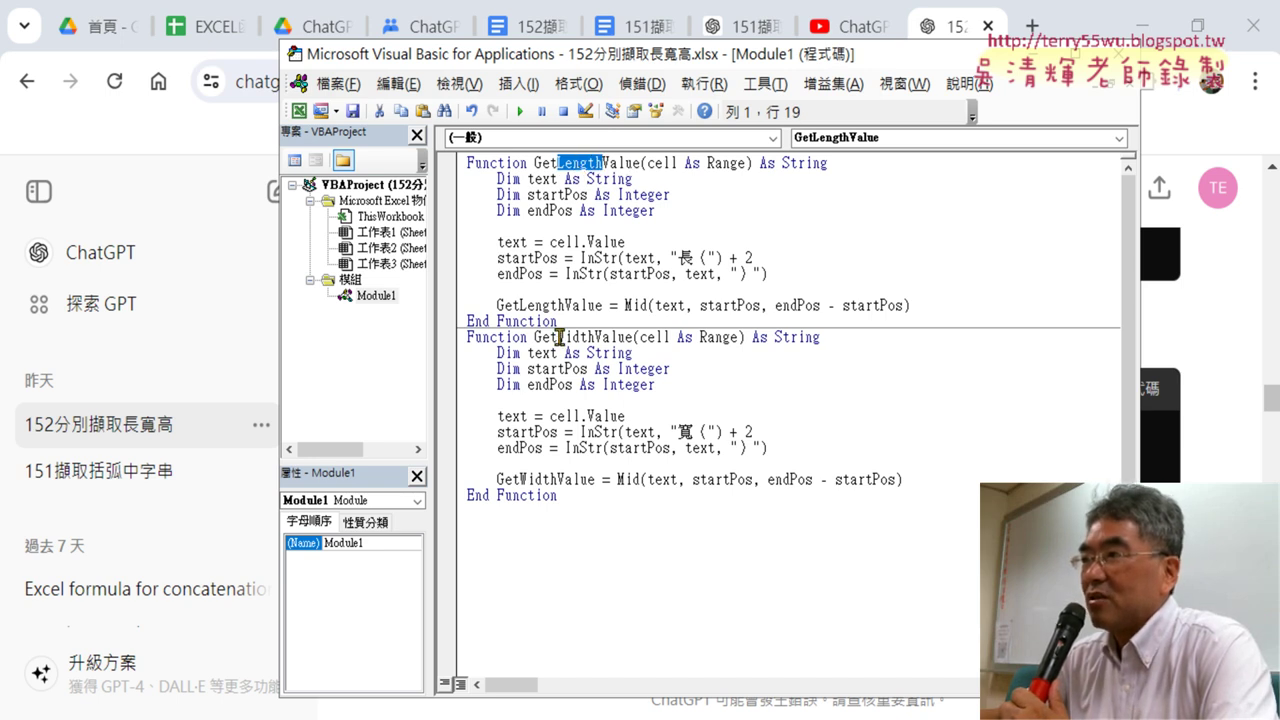
drag(557, 337, 595, 337)
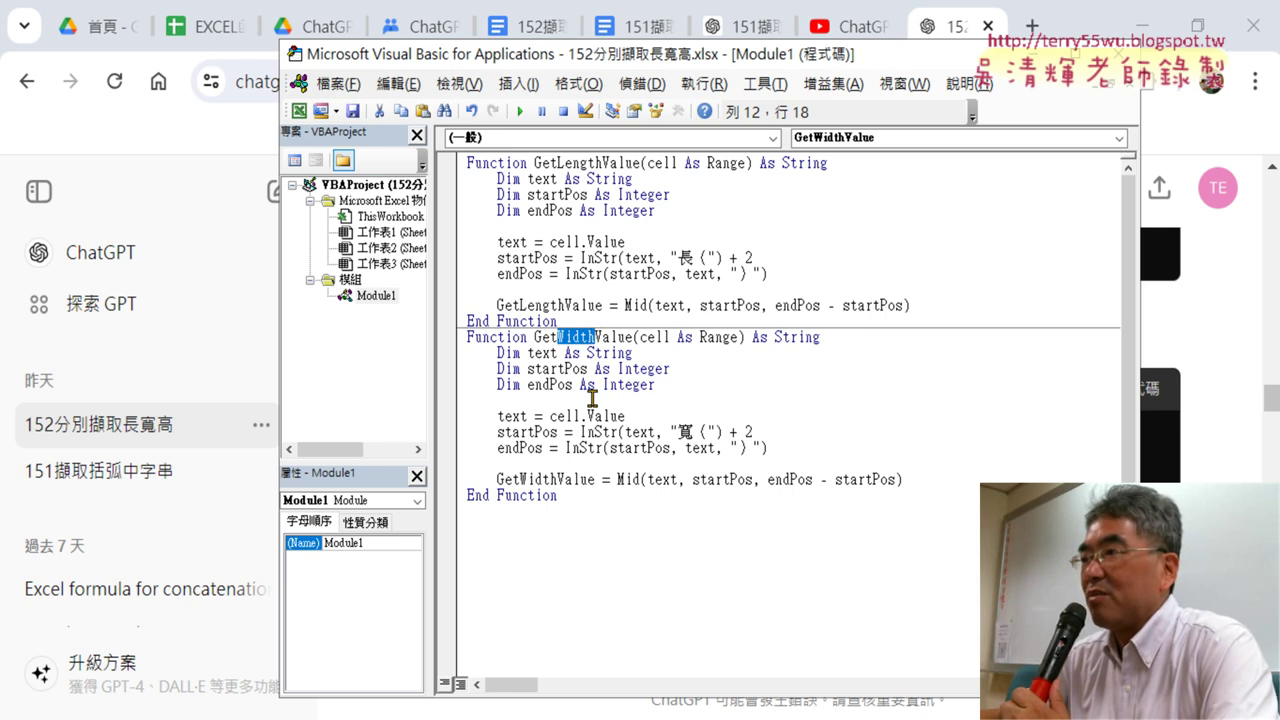
click(559, 550)
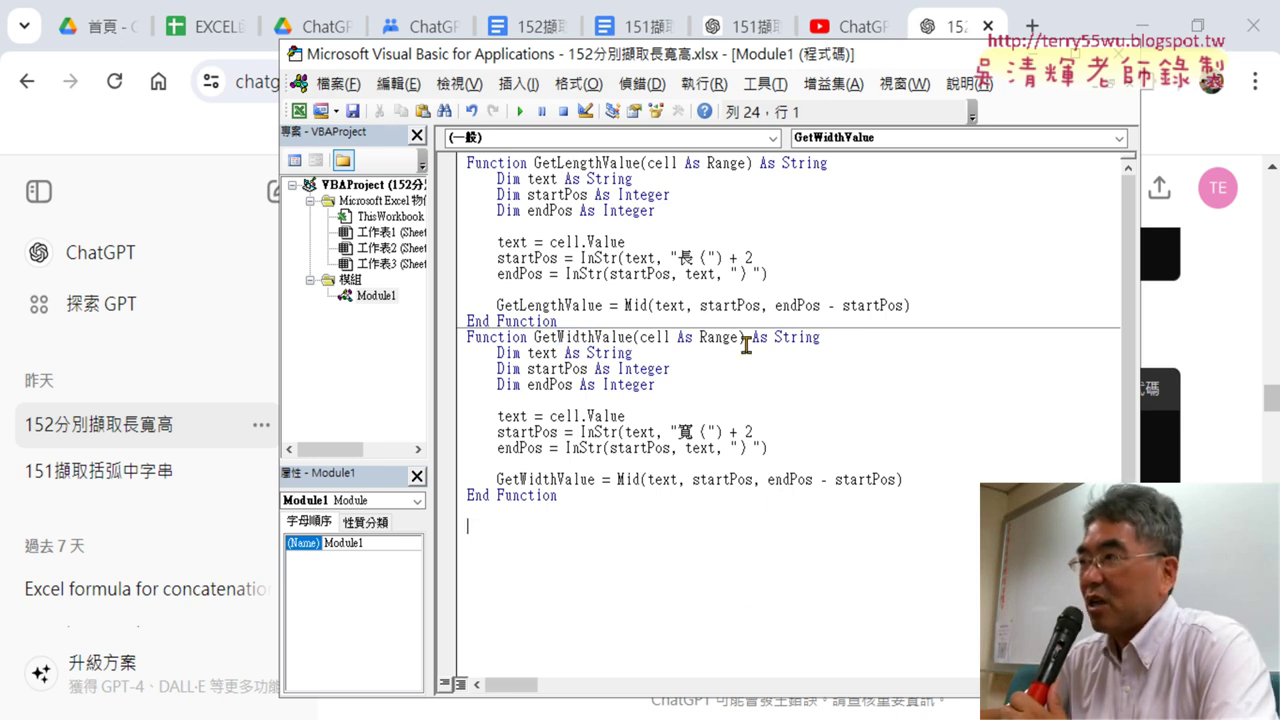
drag(678, 257, 691, 256)
drag(677, 432, 695, 431)
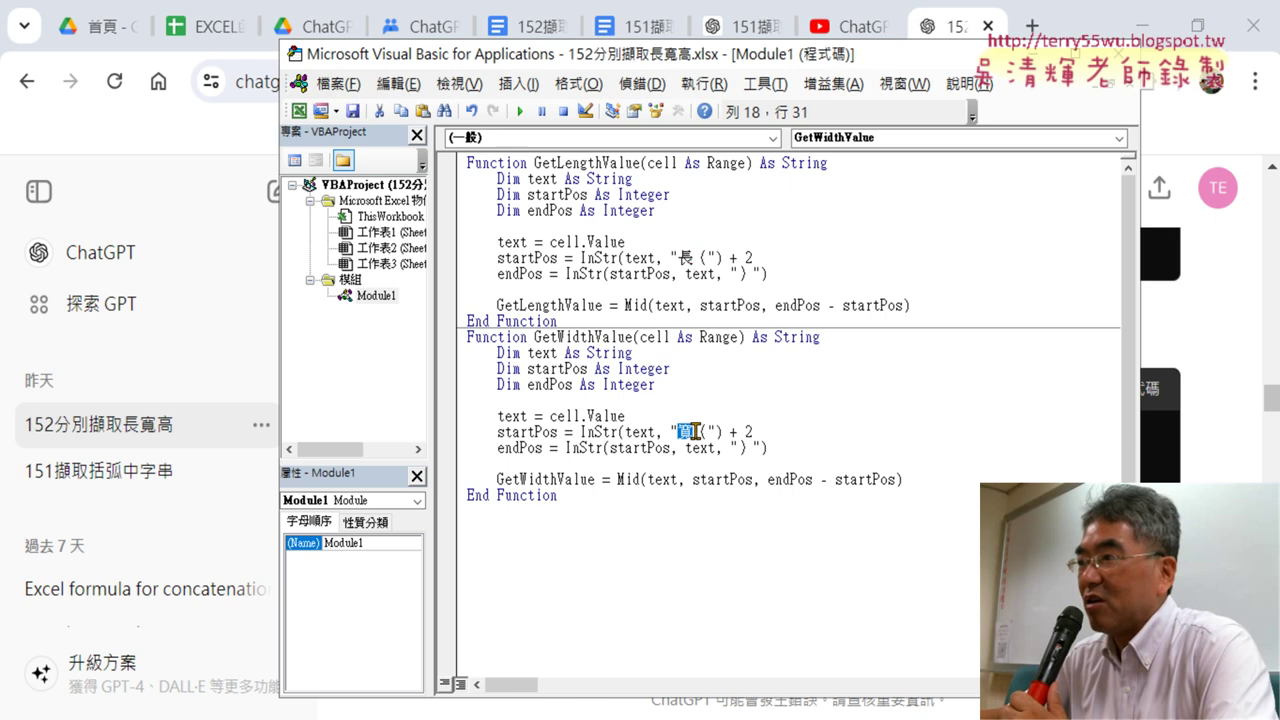
- Copy GetHeightValue from ChatGPT and paste it below GetWidthValue in Module1
key(alt+Tab)
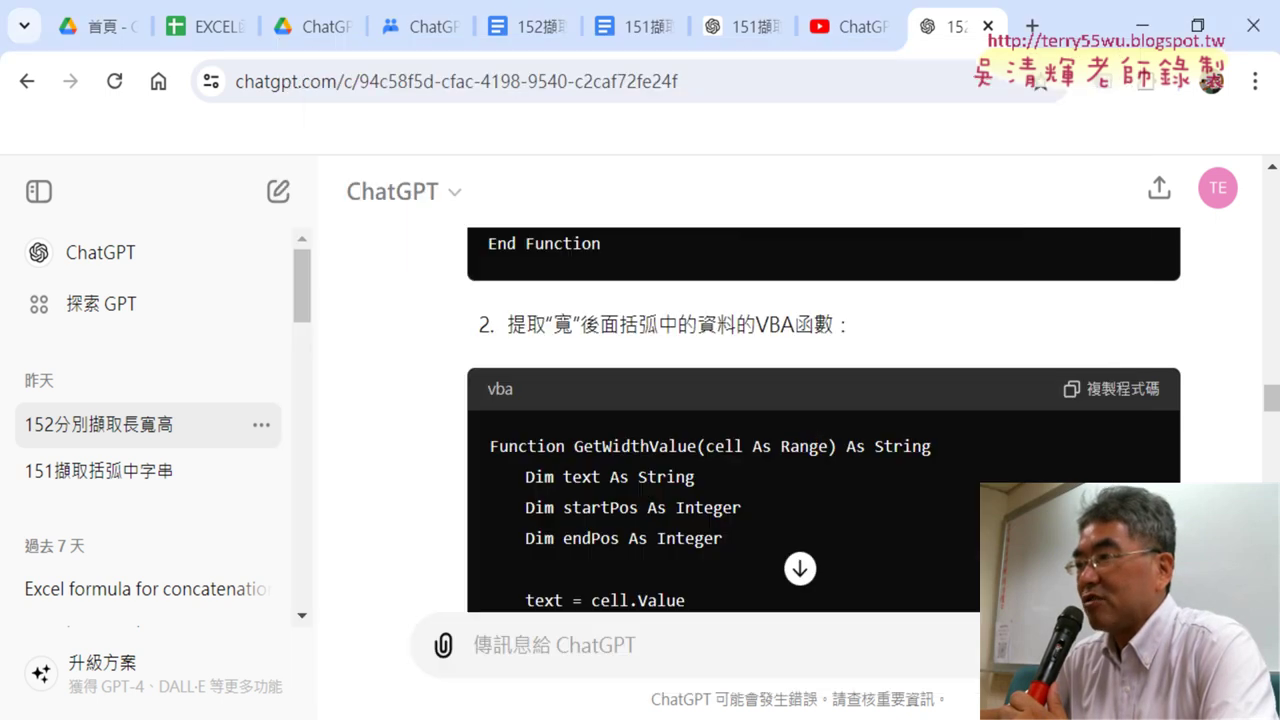
scroll(821, 440, down, 3)
scroll(821, 440, down, 1)
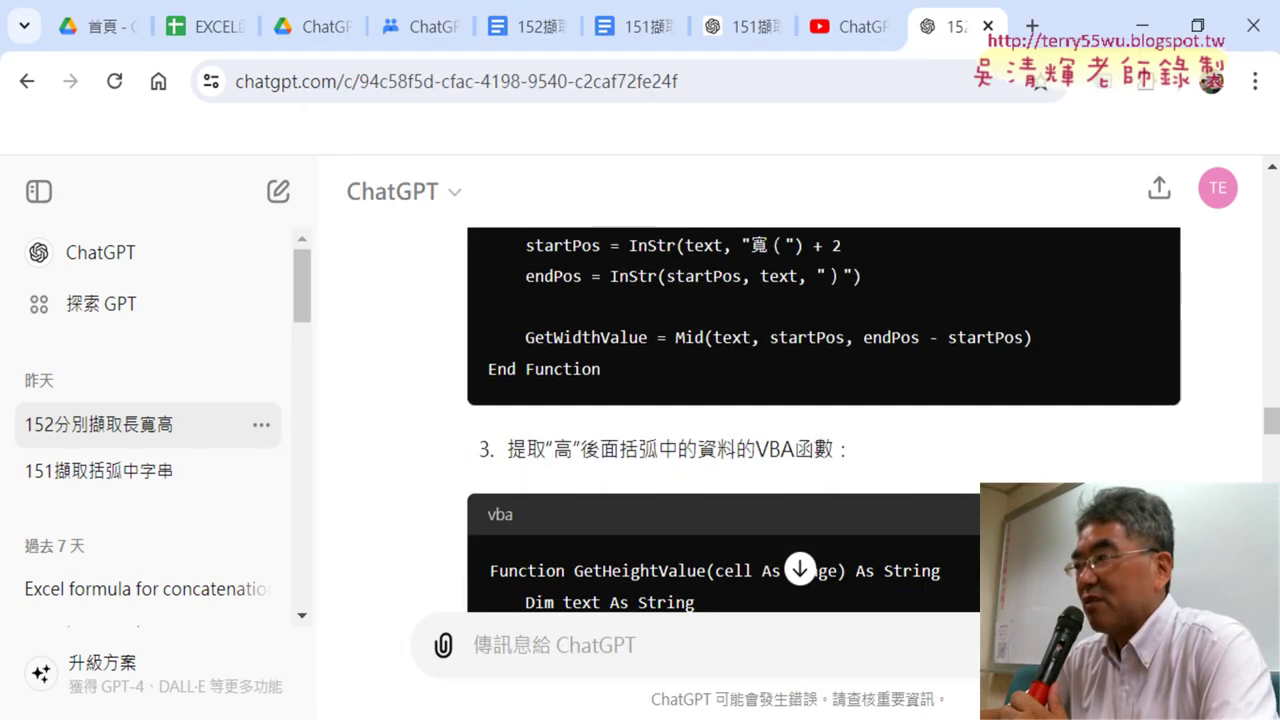
key(alt+Tab)
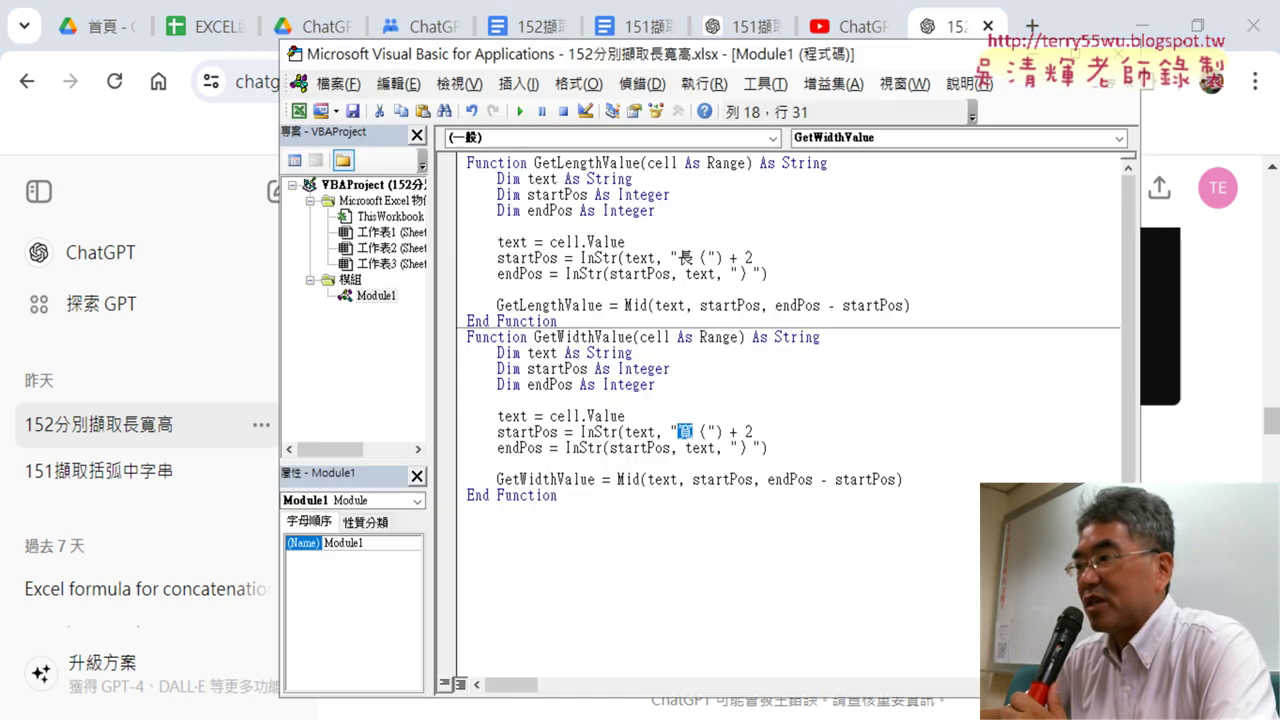
click(551, 544)
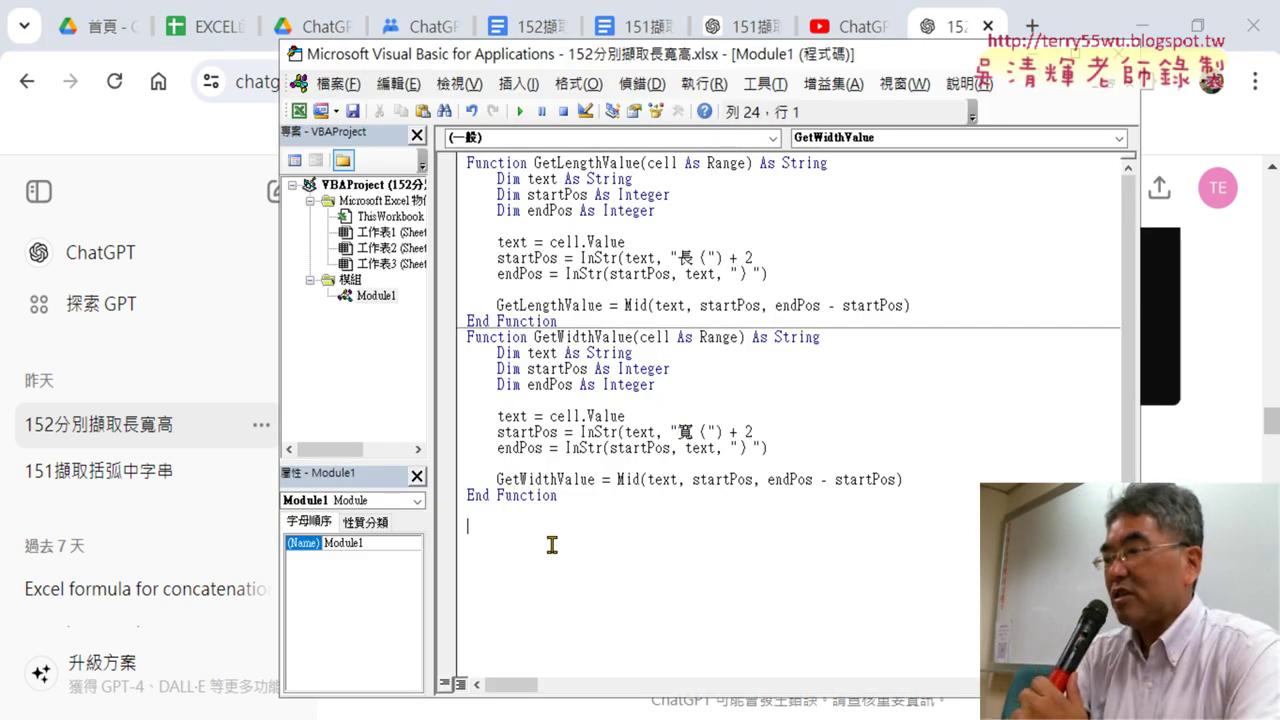
text(Function GetHeightValue(cell As Range) As String     Dim text As String     Dim startPos As Integer     Dim endPos As Integer      text = cell.Value     startPos = InStr(text, "高（") + 2     endPos = InStr(startPos, text, "）")      GetHeightValue = Mid(text, startPos, endPos - startPos) End Function)
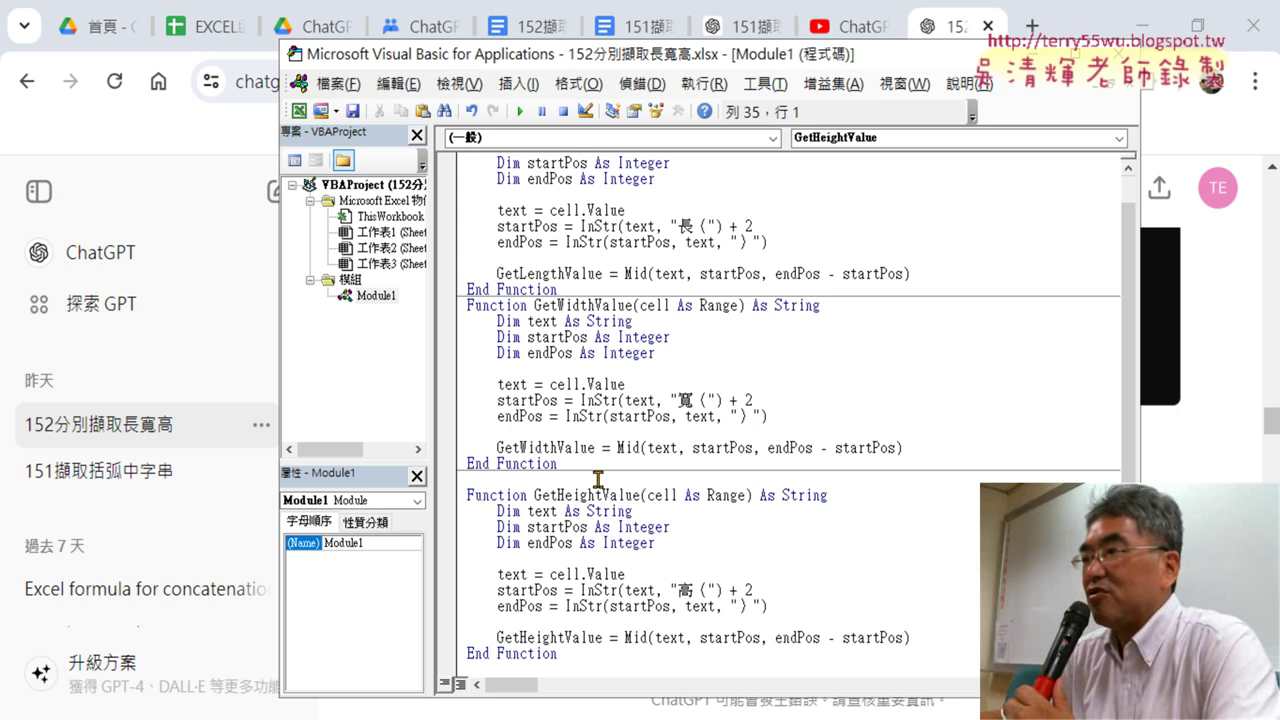
scroll(591, 418, up, 1)
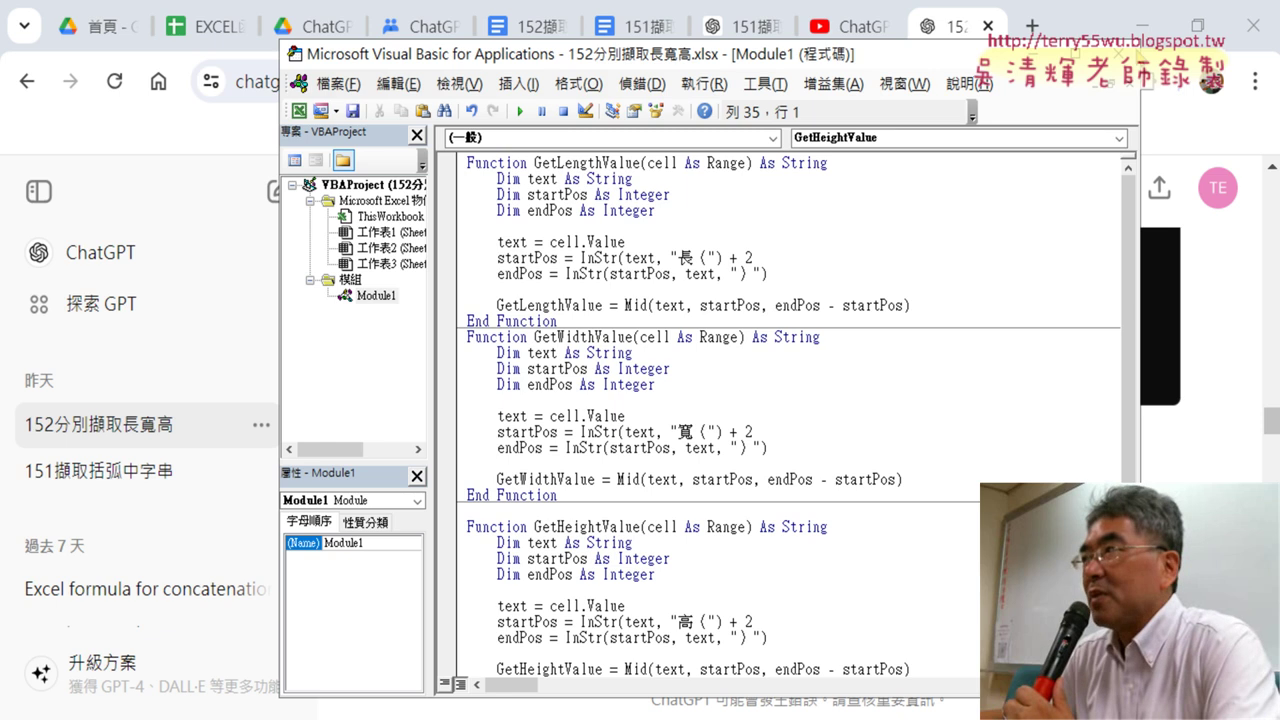
click(1142, 26)
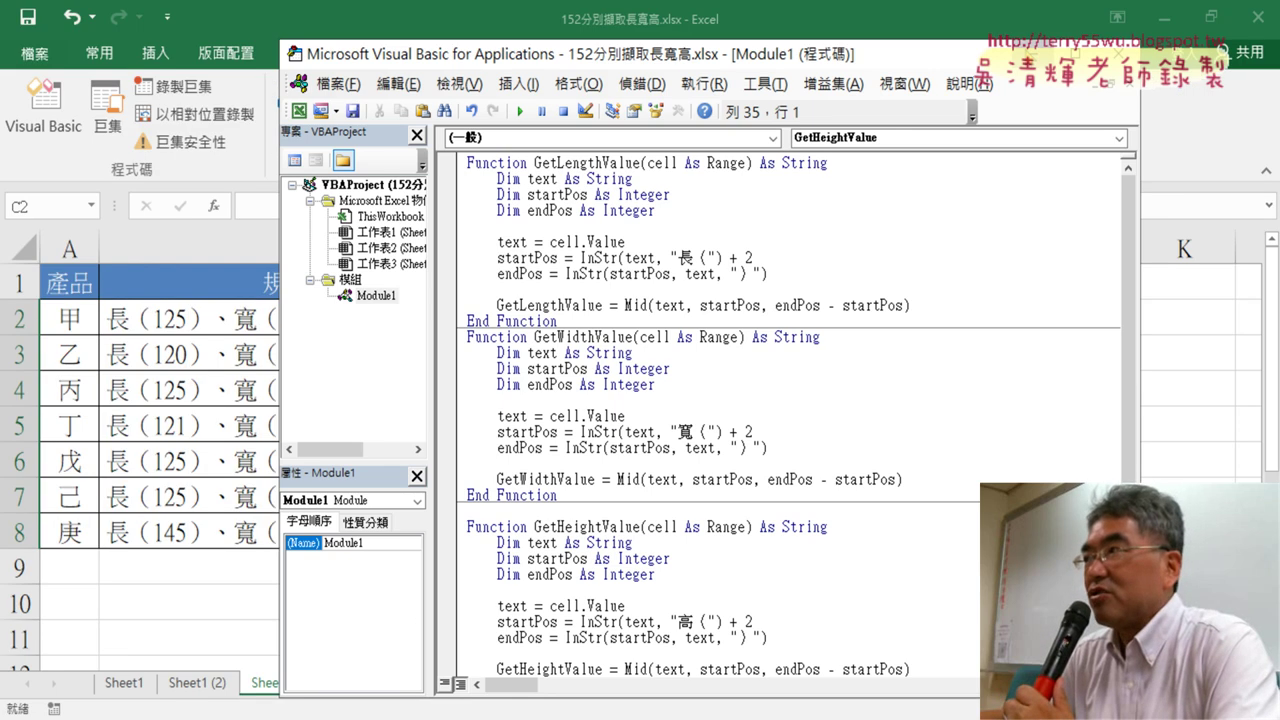
- In C2, choose the user-defined GetLengthValue function through Insert Function
key(alt+F11)
click(495, 319)
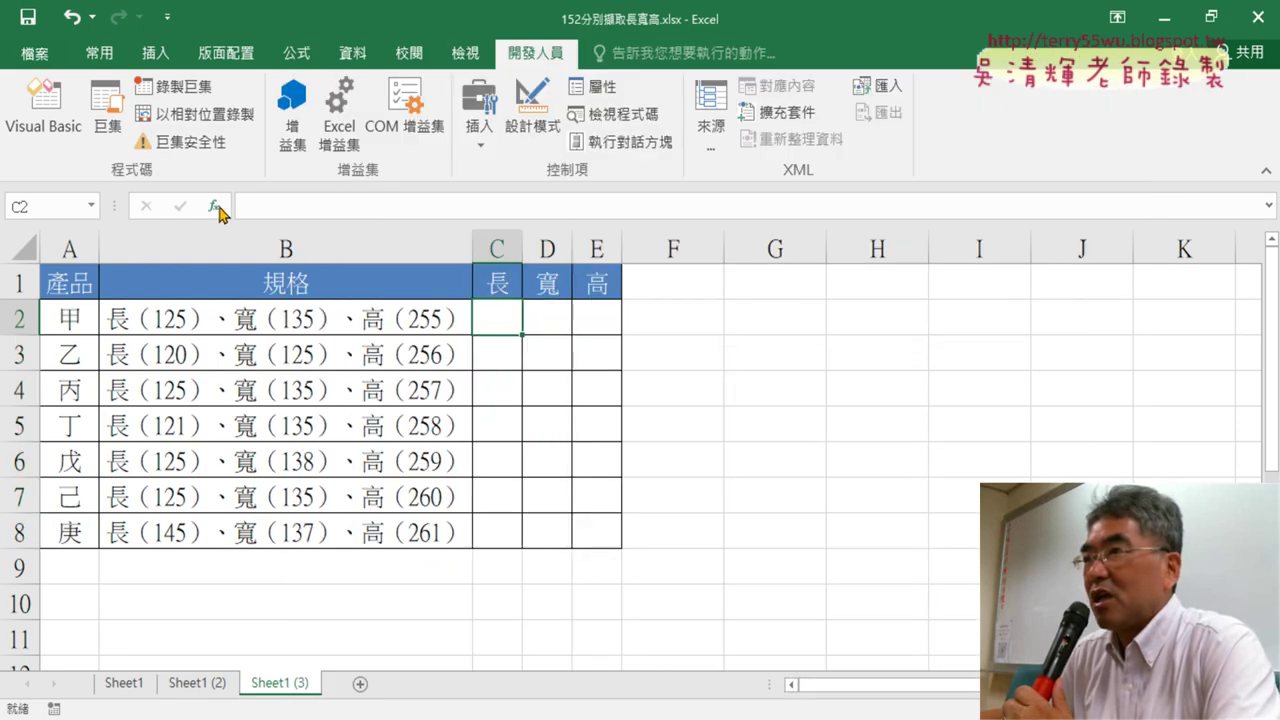
click(216, 207)
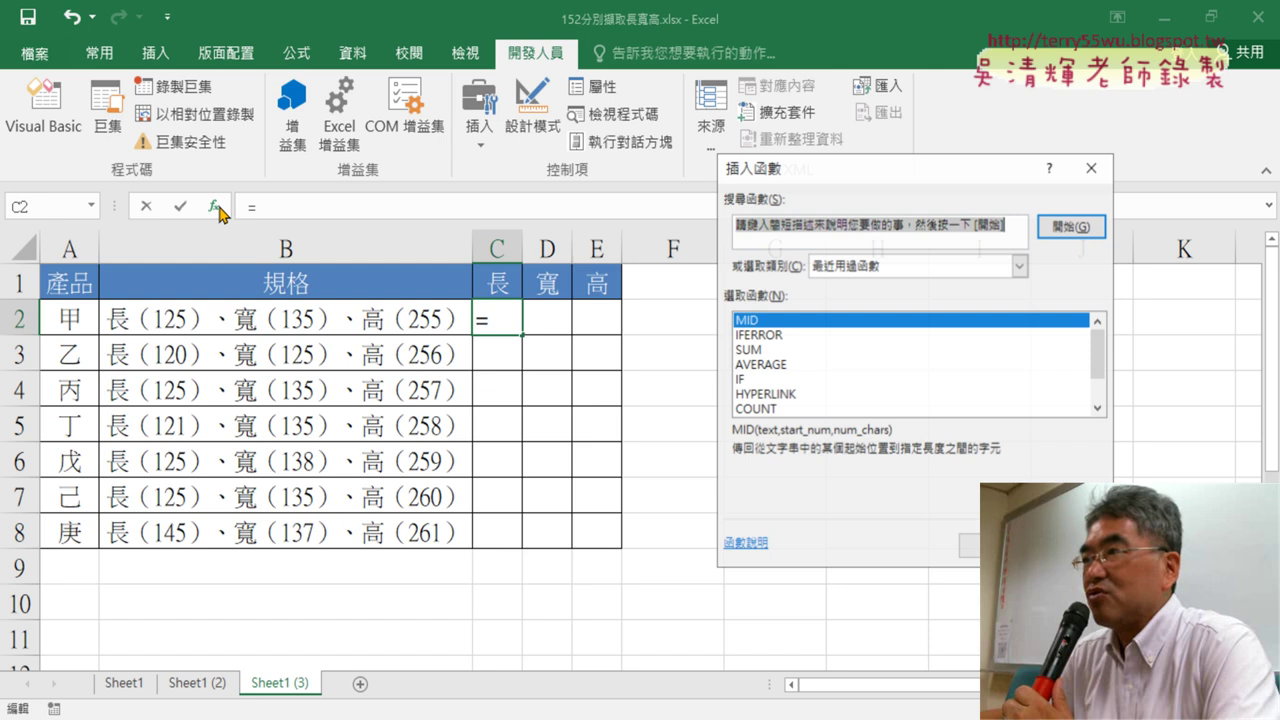
click(950, 271)
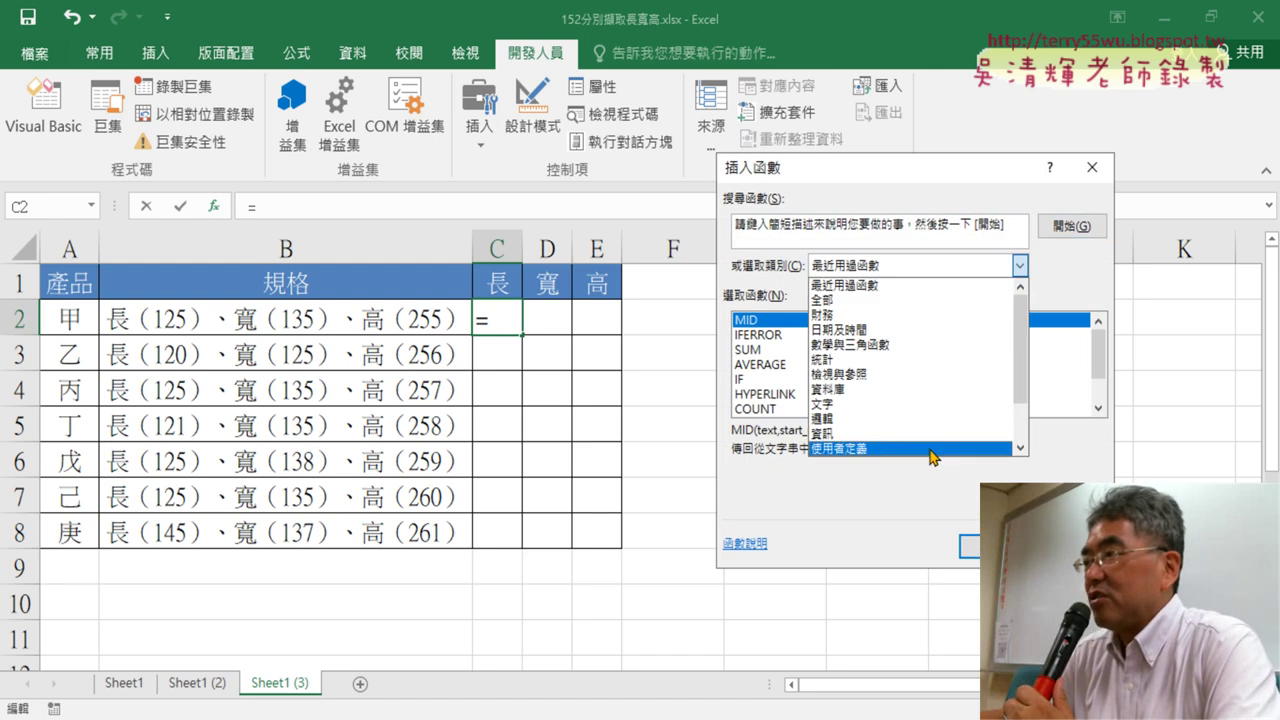
click(859, 449)
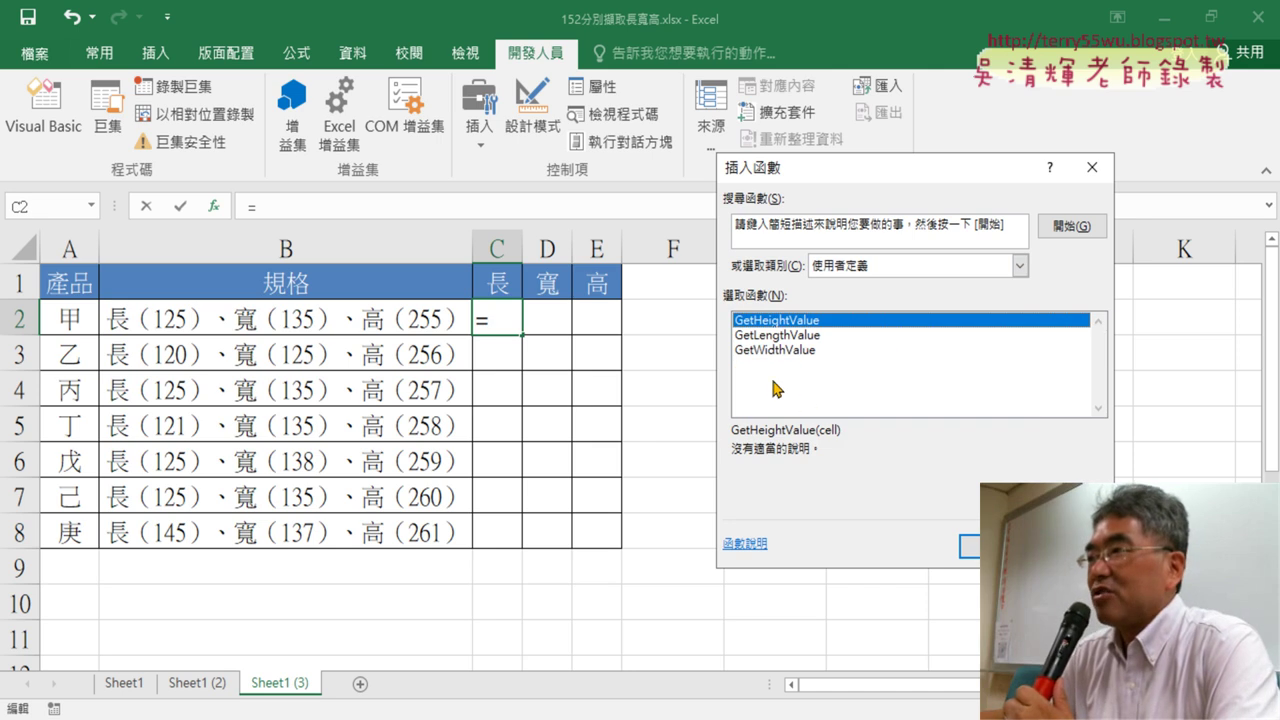
click(790, 337)
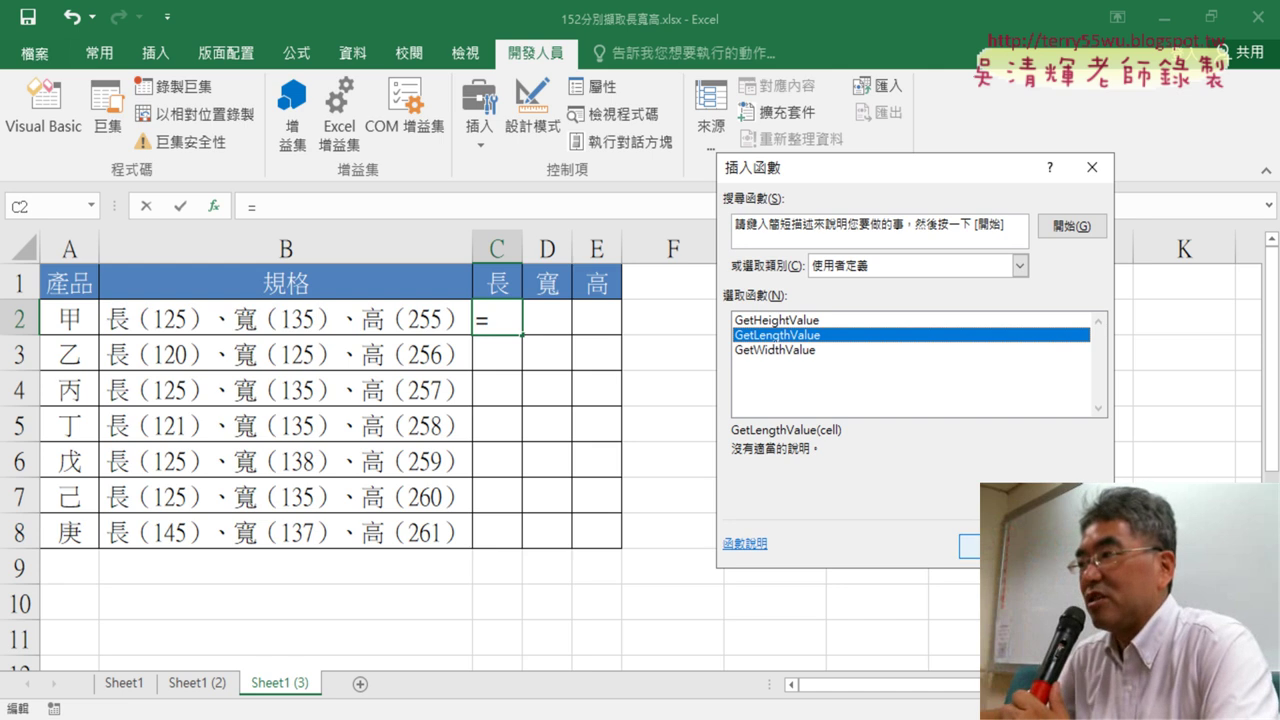
click(975, 546)
- Use B2 as the argument and fill down to C8: 125, 120, 125, 121, 125, 125, 145
click(308, 324)
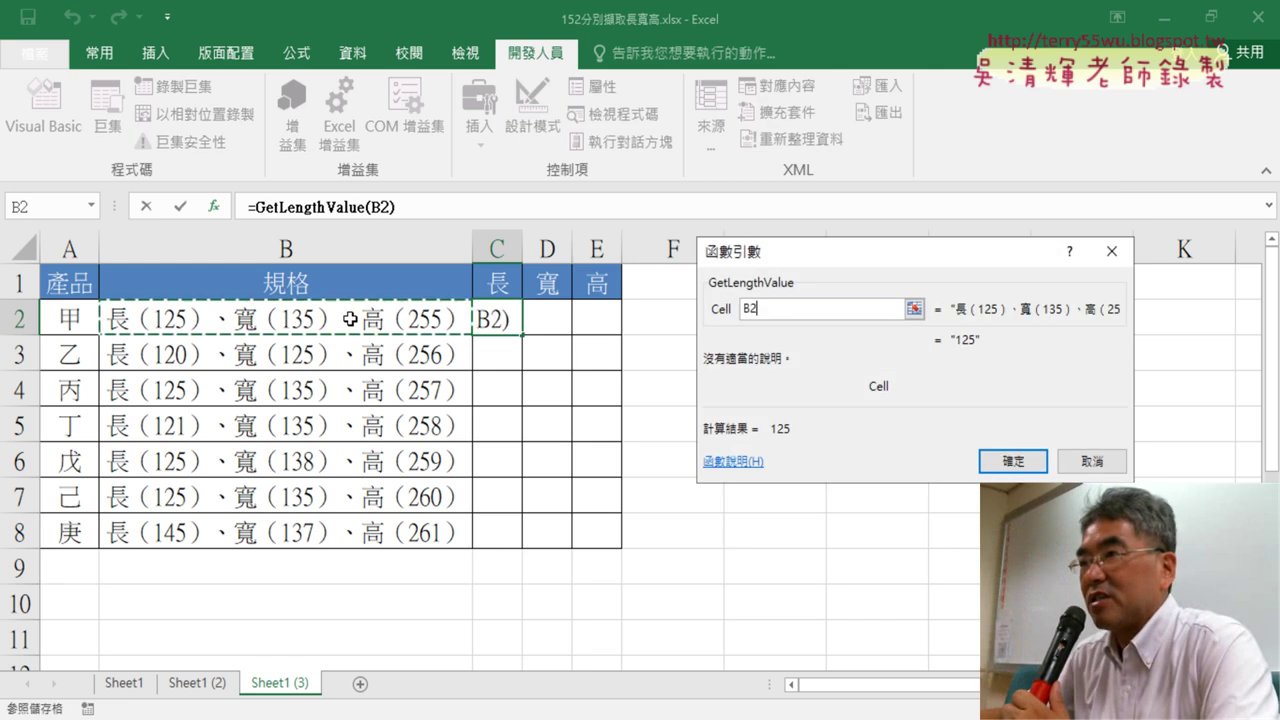
click(1013, 462)
double_click(525, 336)
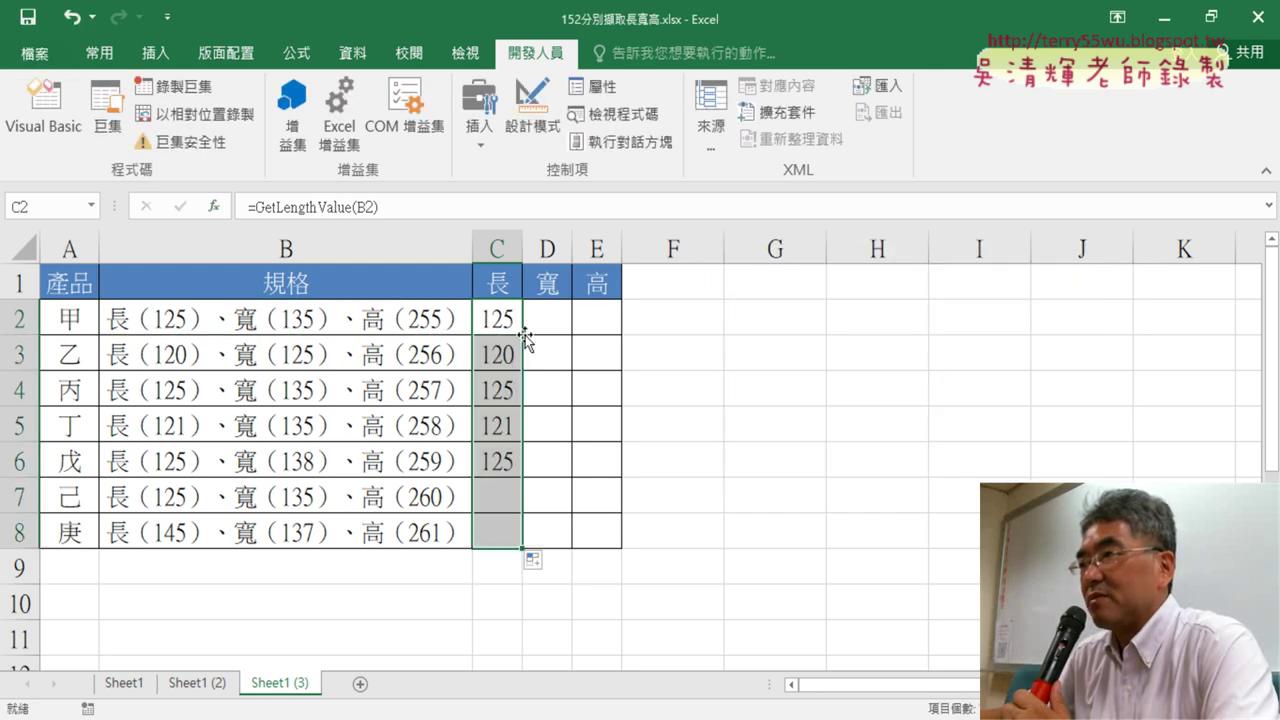
click(545, 308)
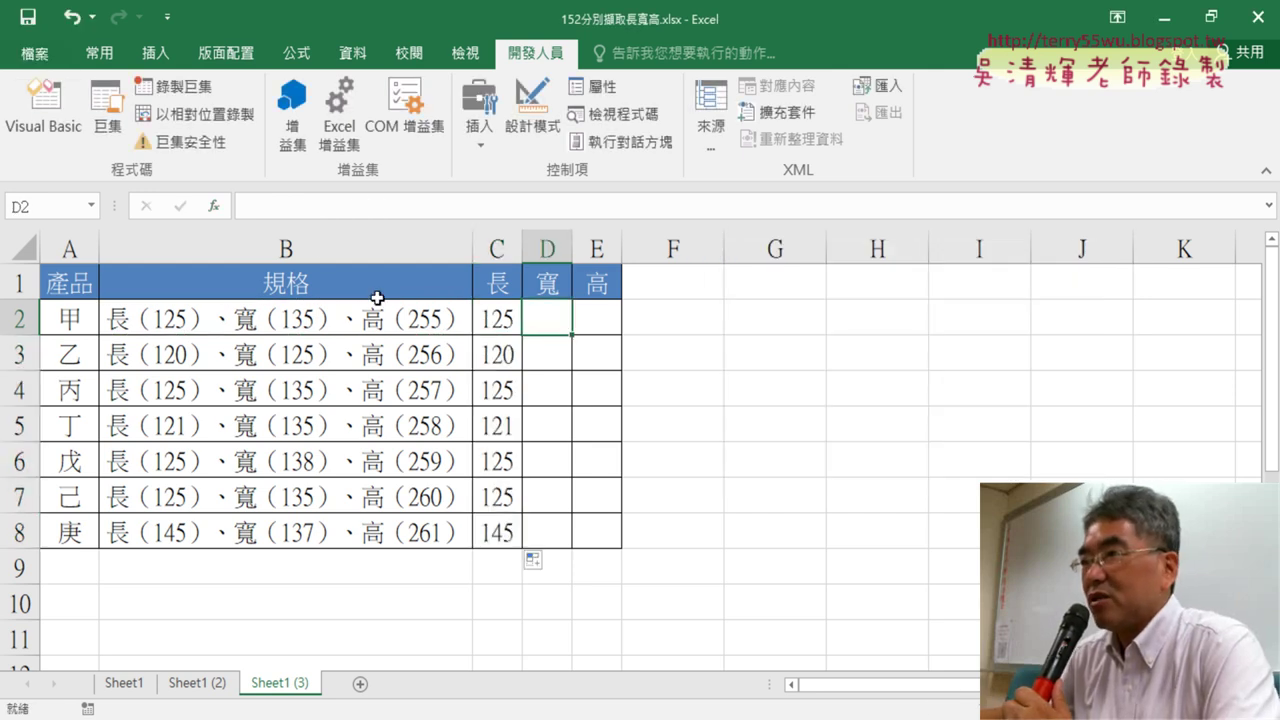
- Enter =GetWidthValue(B2) in D2 (showing 135) and fill it down to row 8
click(213, 206)
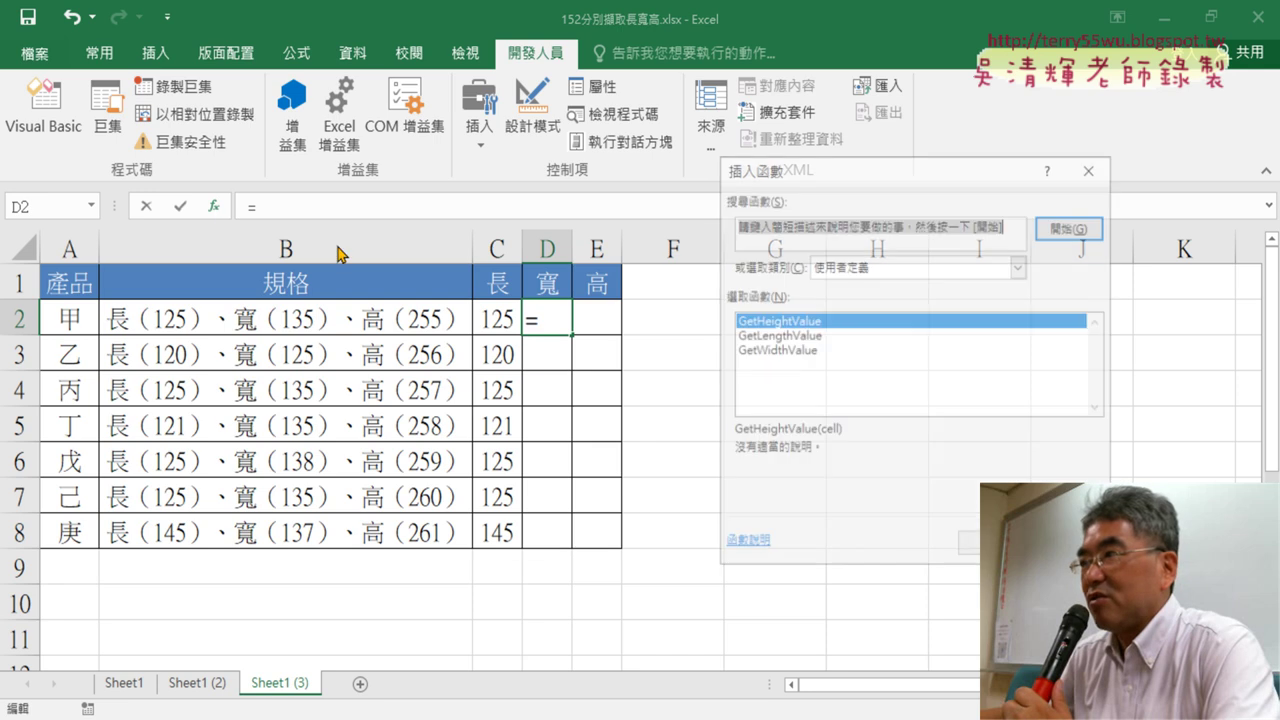
click(762, 350)
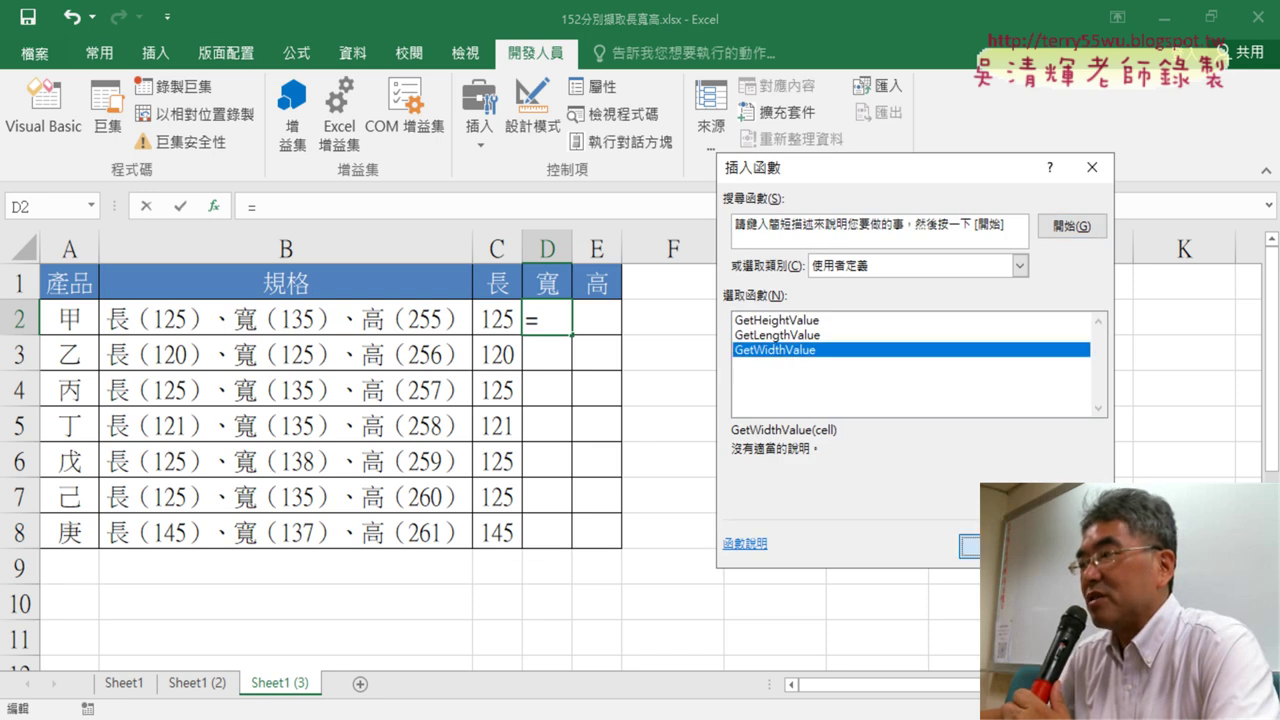
click(968, 546)
click(417, 327)
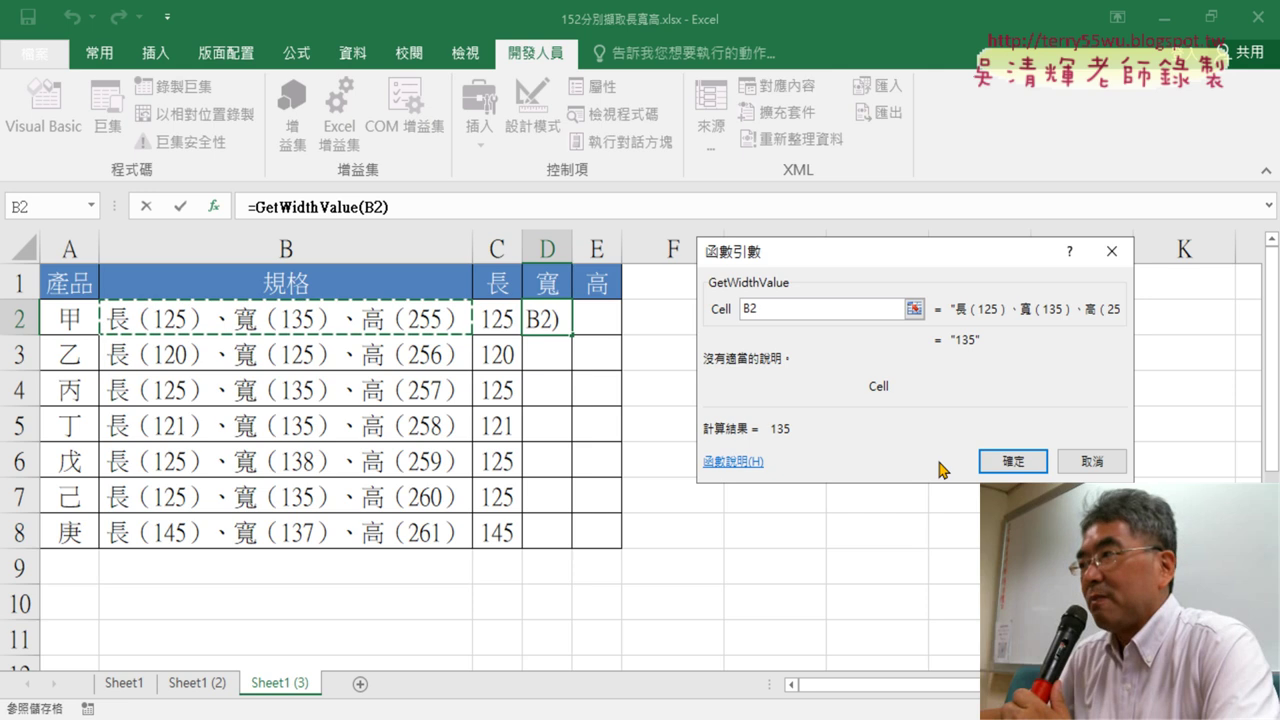
click(1008, 461)
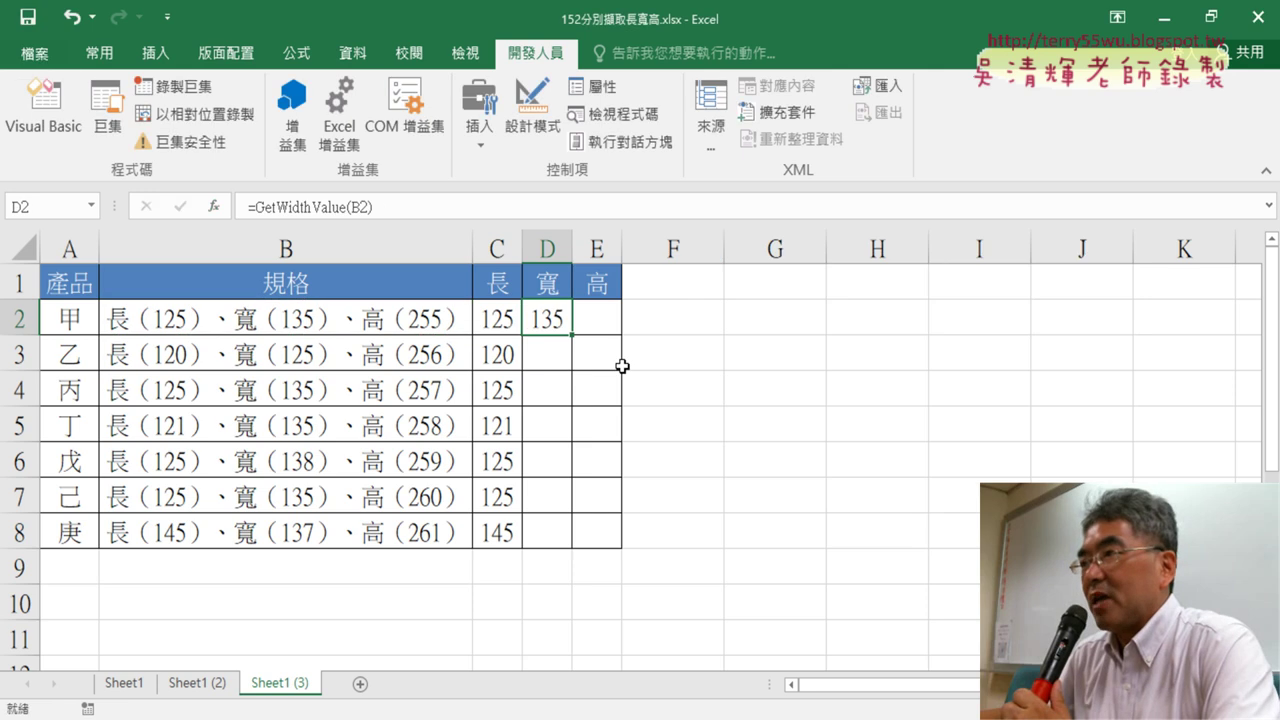
double_click(570, 334)
- Enter =GetHeightValue(B2) in E2 (showing 255) and fill it down to row 8
click(597, 318)
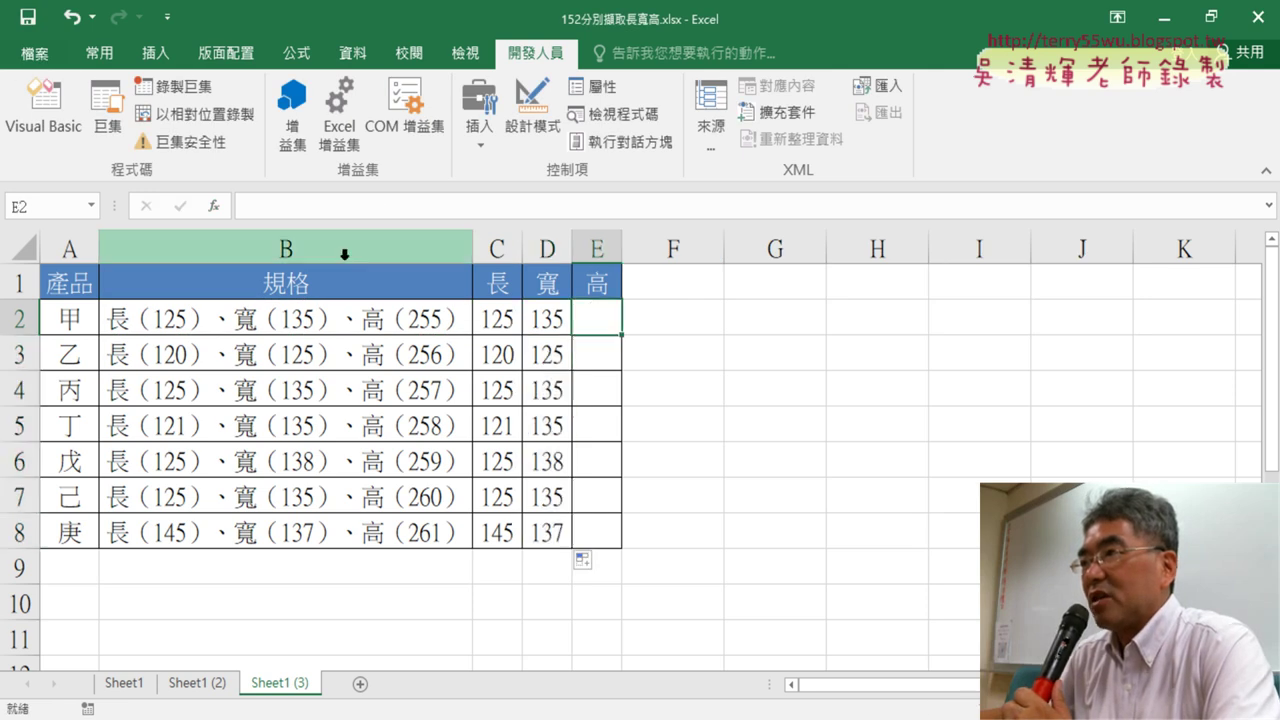
click(213, 206)
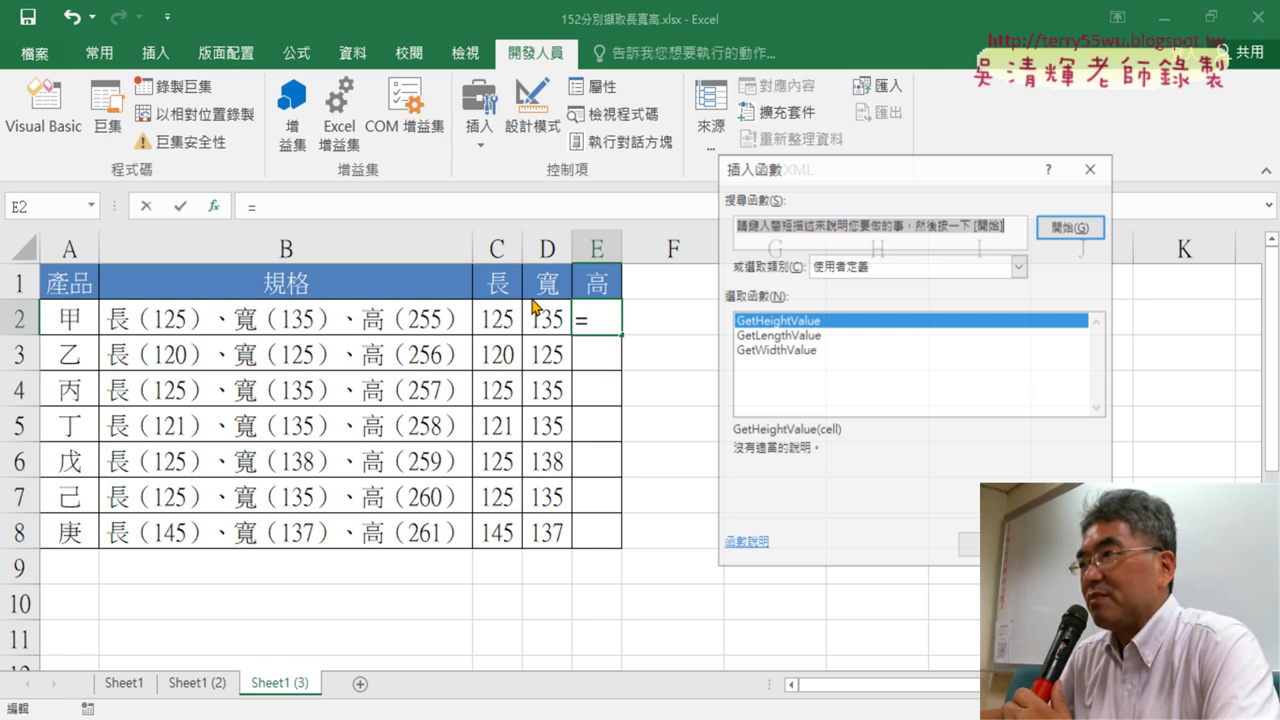
double_click(812, 321)
click(267, 318)
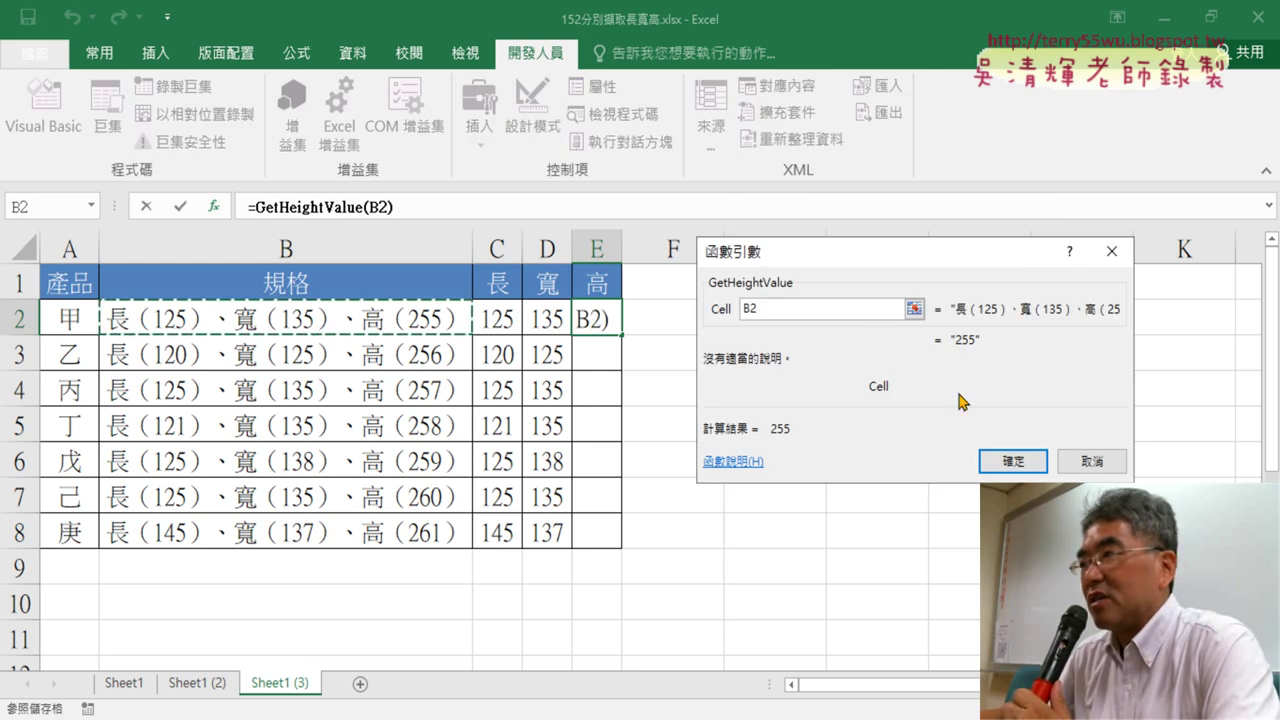
click(1013, 461)
double_click(622, 335)
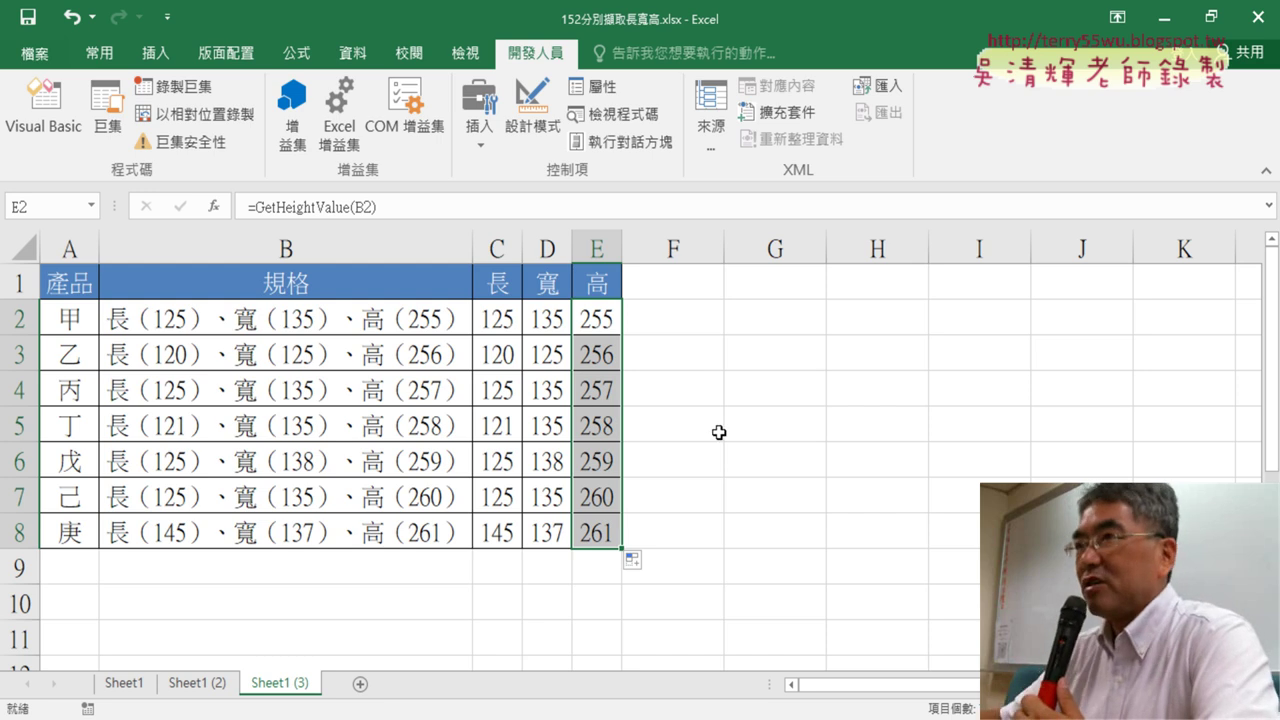
click(43, 110)
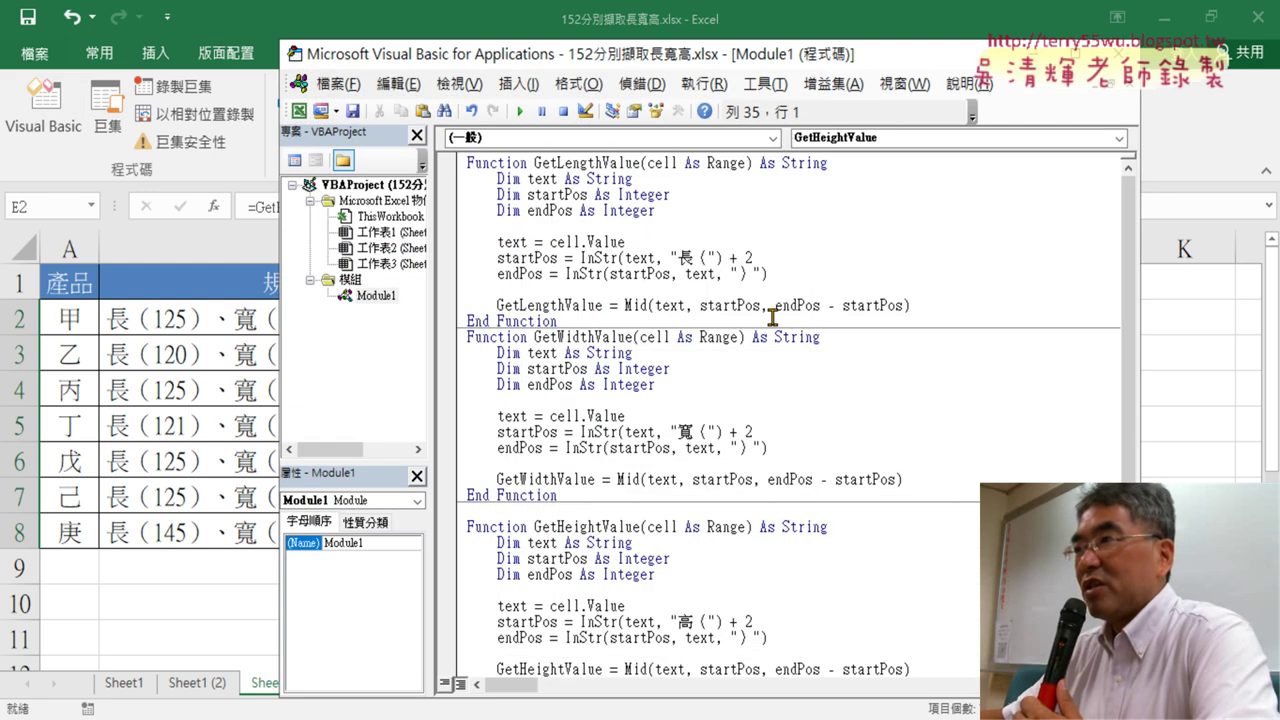
- Replace GetLengthValue with 長 in both the Function declaration and the return assignment line
drag(534, 162, 609, 162)
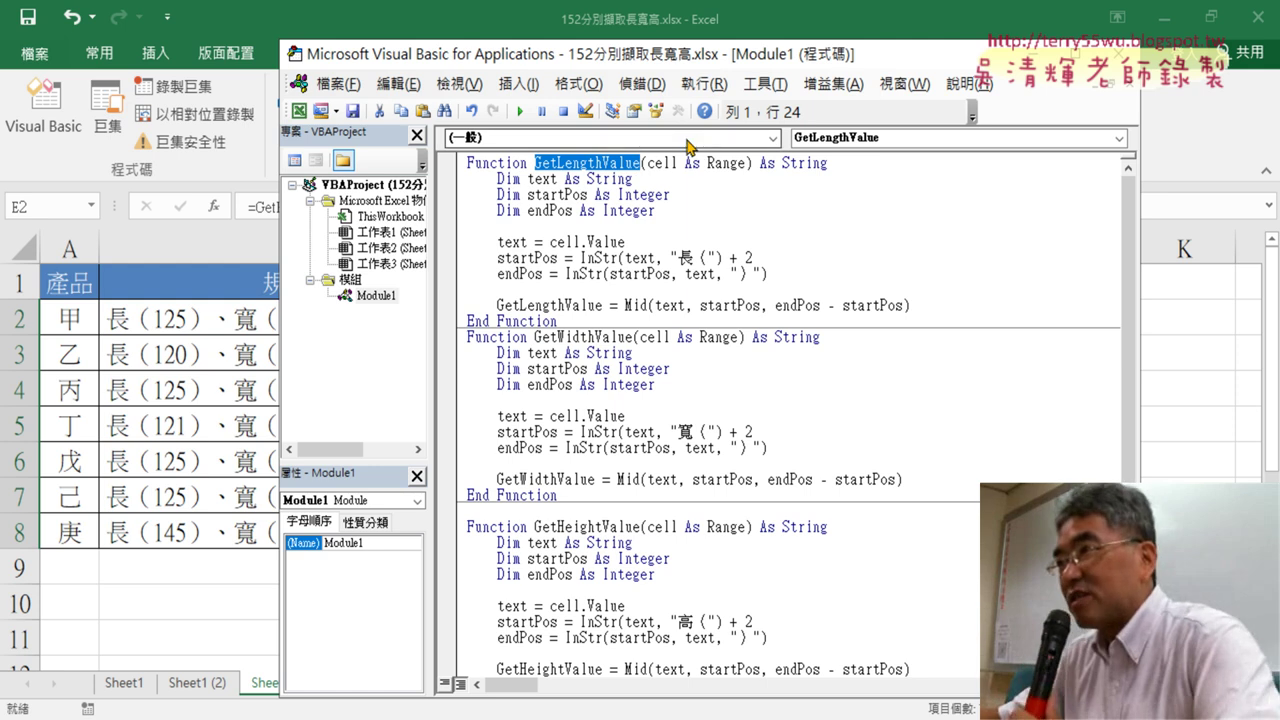
drag(602, 304, 497, 304)
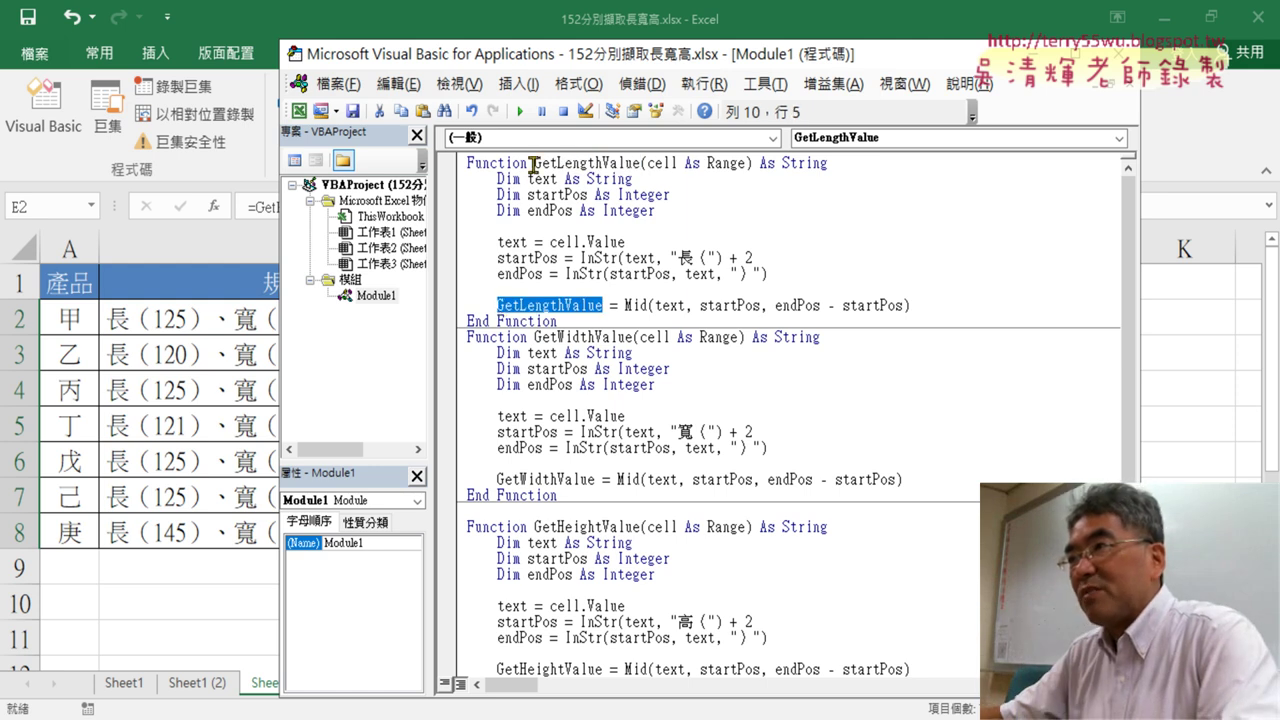
drag(535, 163, 641, 163)
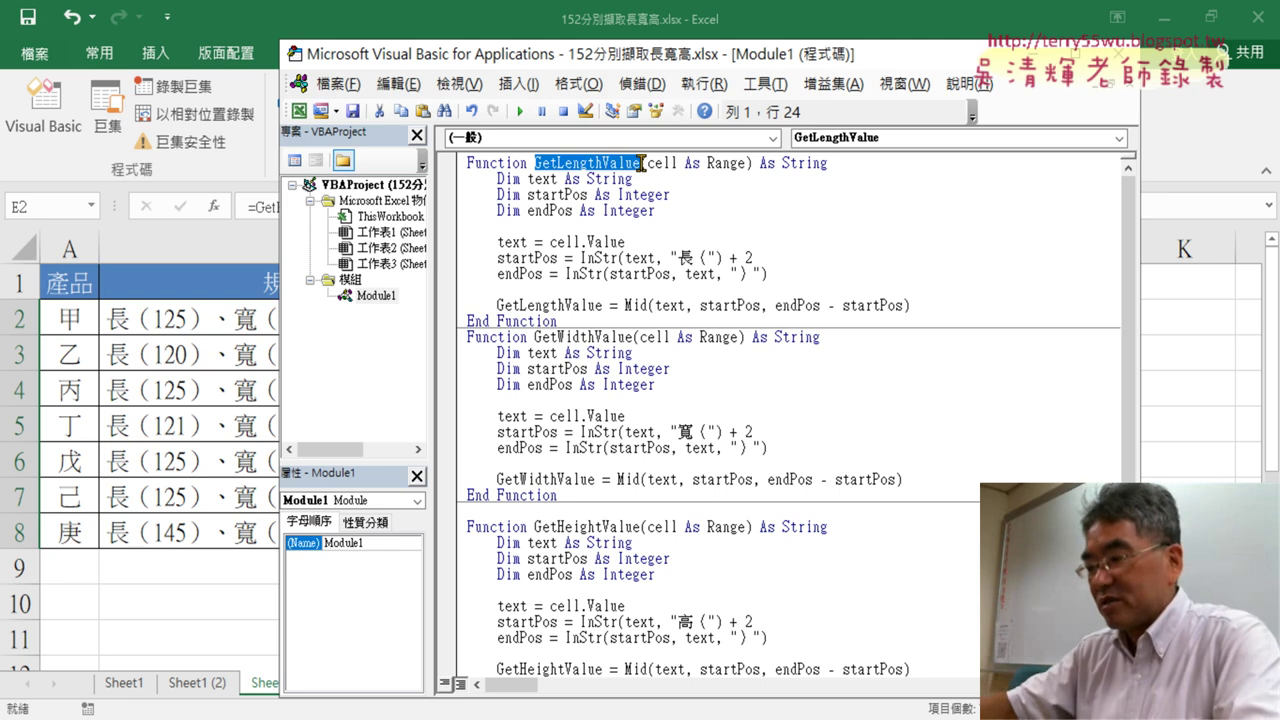
key(ctrl+c)
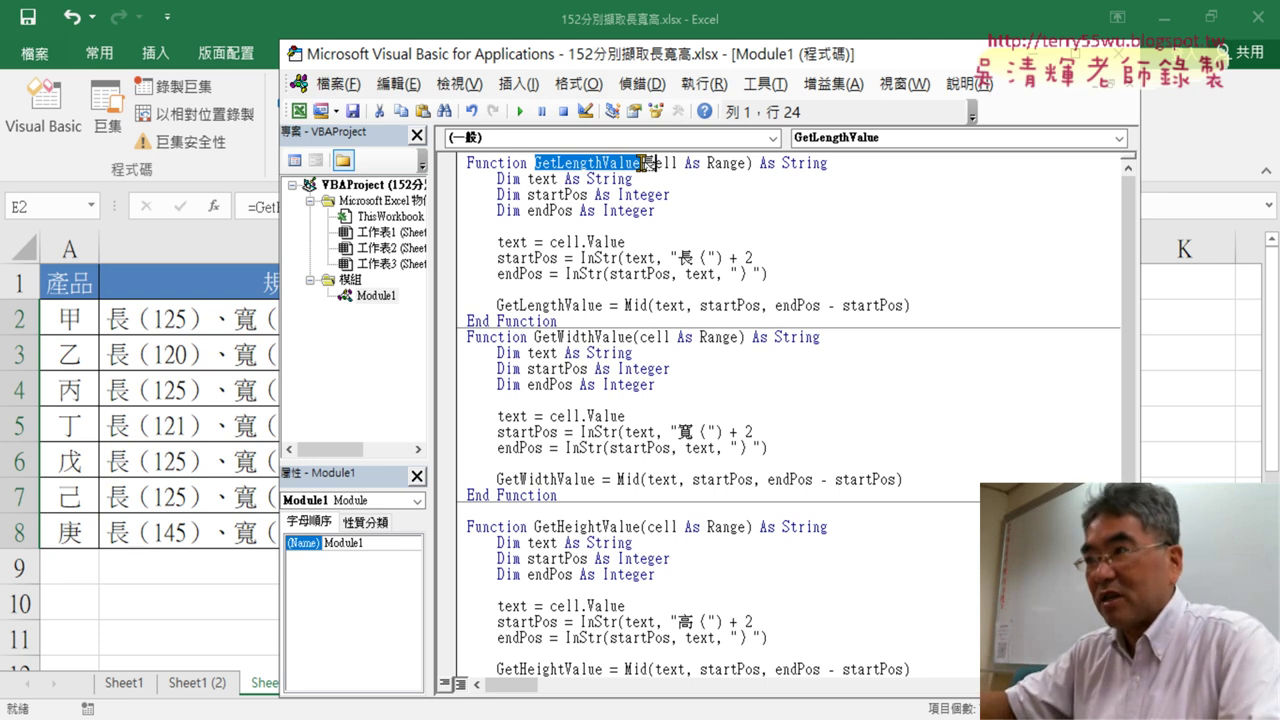
text(長)
key(shift+Left)
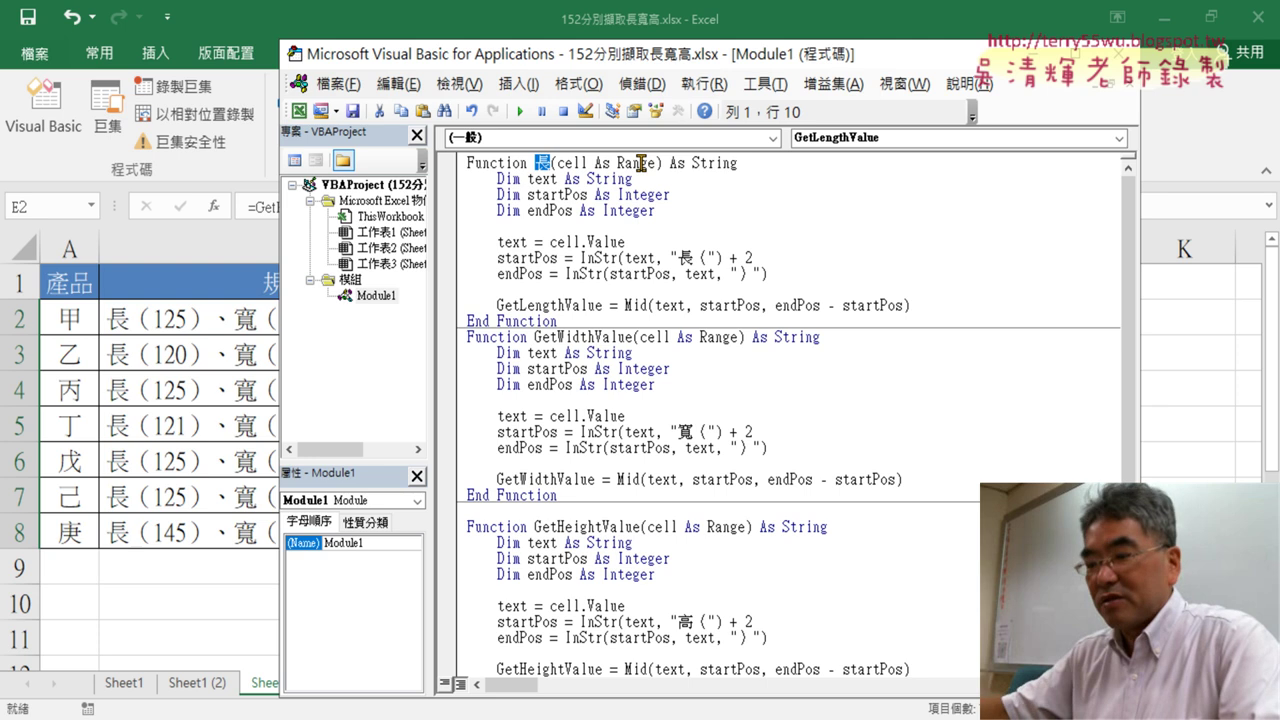
drag(606, 305, 496, 305)
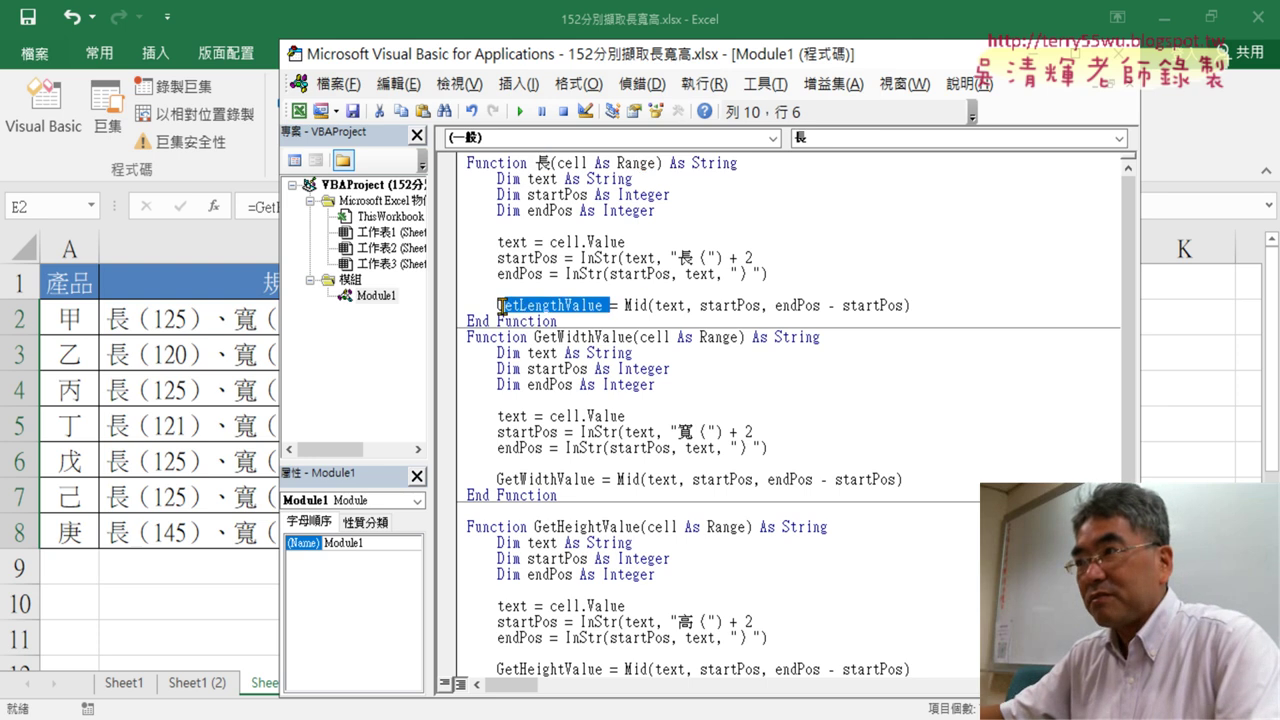
key(ctrl+v)
click(777, 278)
- Check C2's existing length formula, then clear the old results in C2:C8
key(alt+F11)
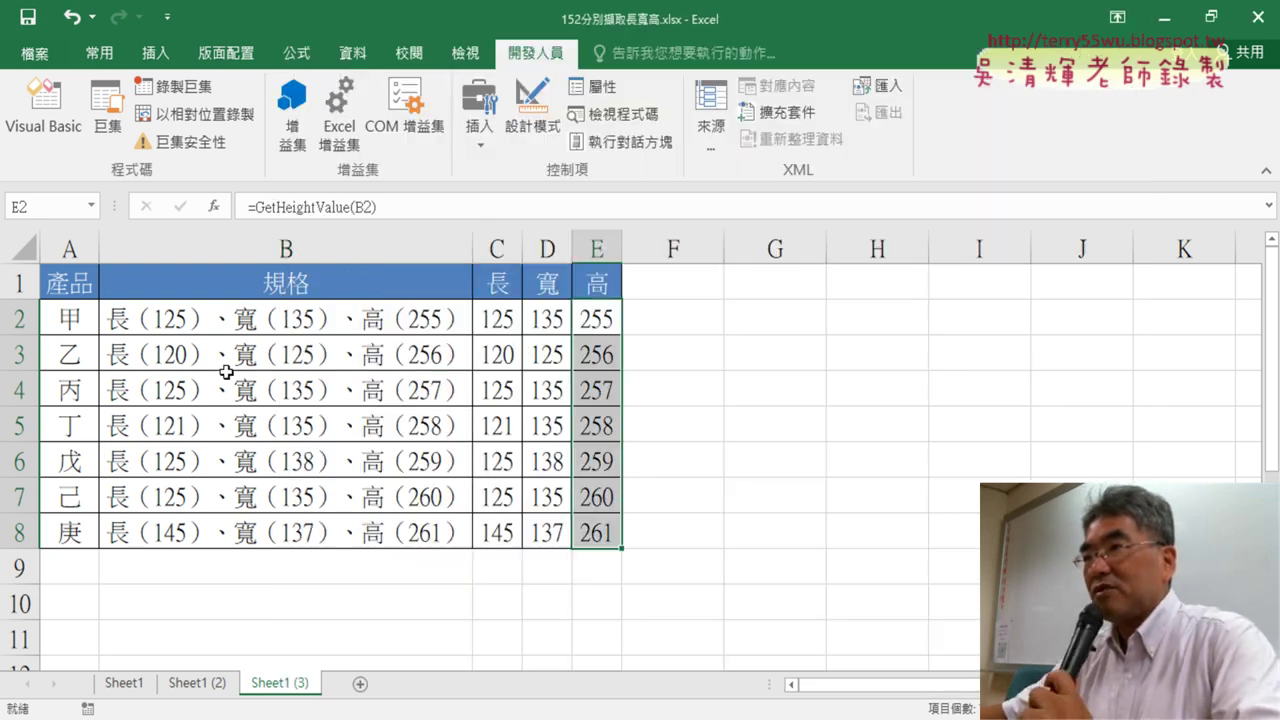
click(230, 388)
click(515, 320)
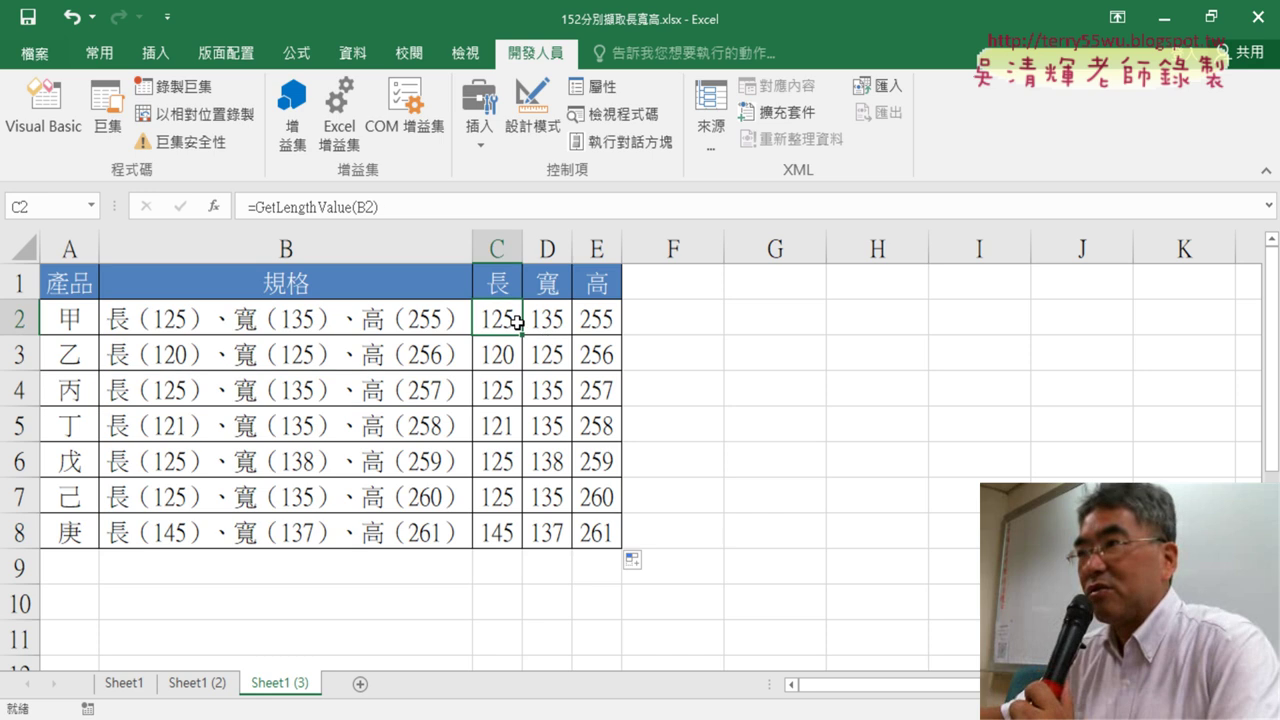
click(210, 208)
click(1094, 461)
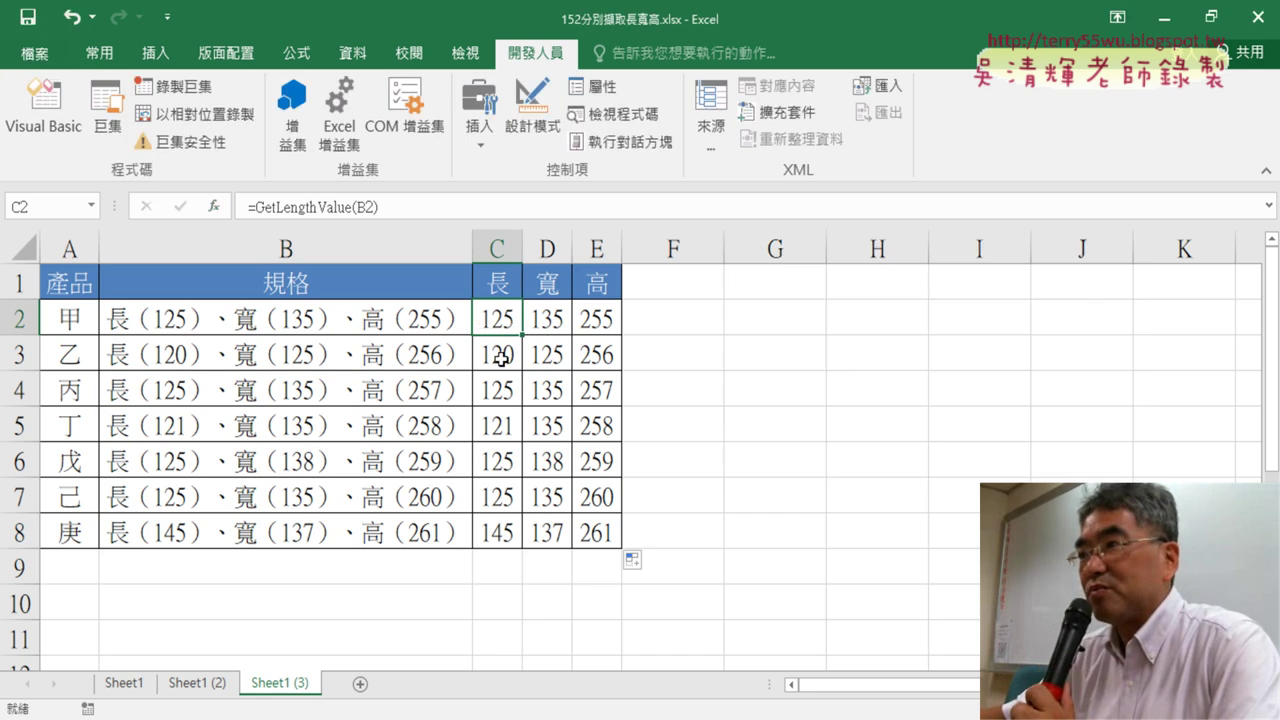
drag(488, 332, 492, 535)
key(Delete)
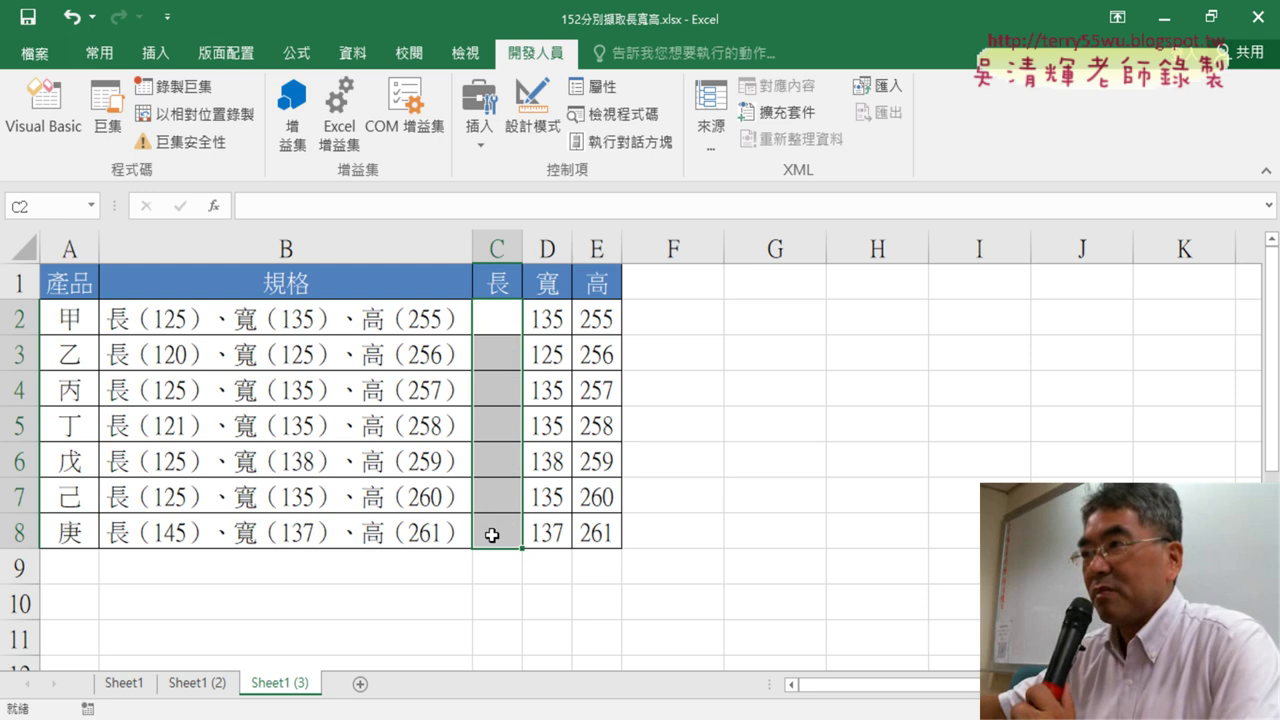
- Enter =長(B2) in C2 (showing 125) and fill it down to row 8
click(490, 332)
click(213, 206)
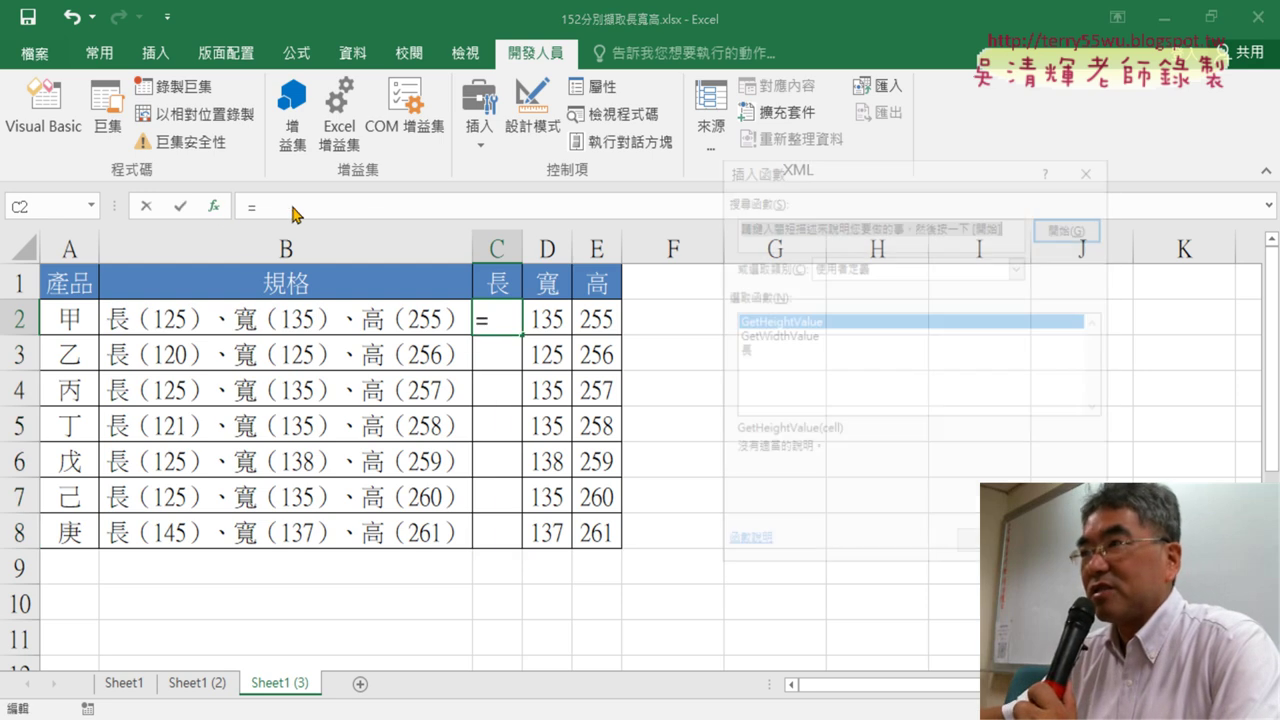
click(762, 352)
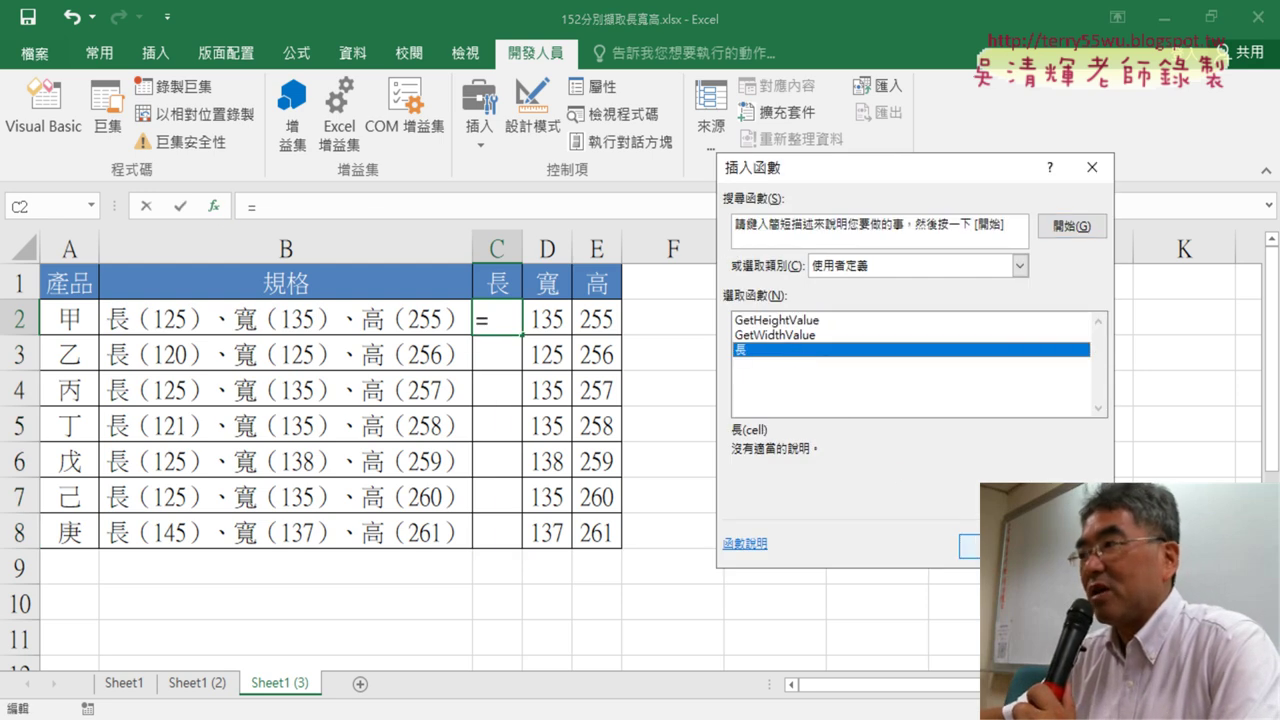
click(968, 546)
click(372, 326)
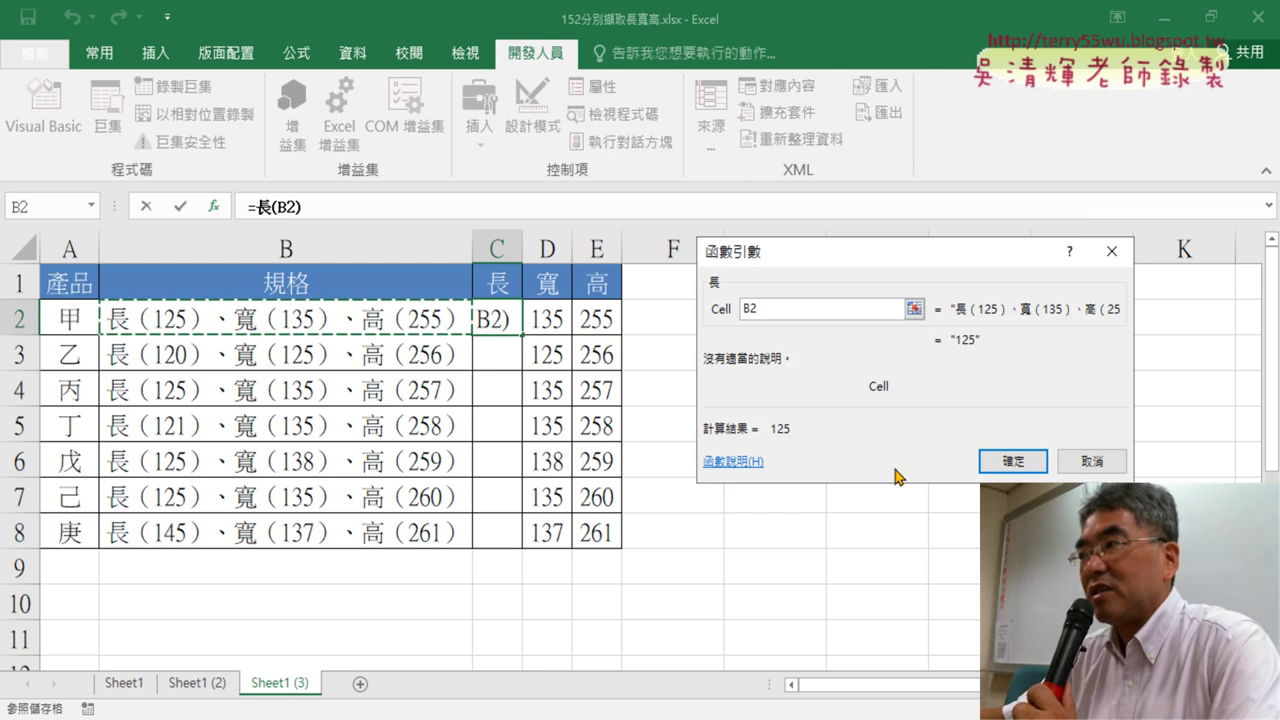
click(1010, 462)
double_click(525, 333)
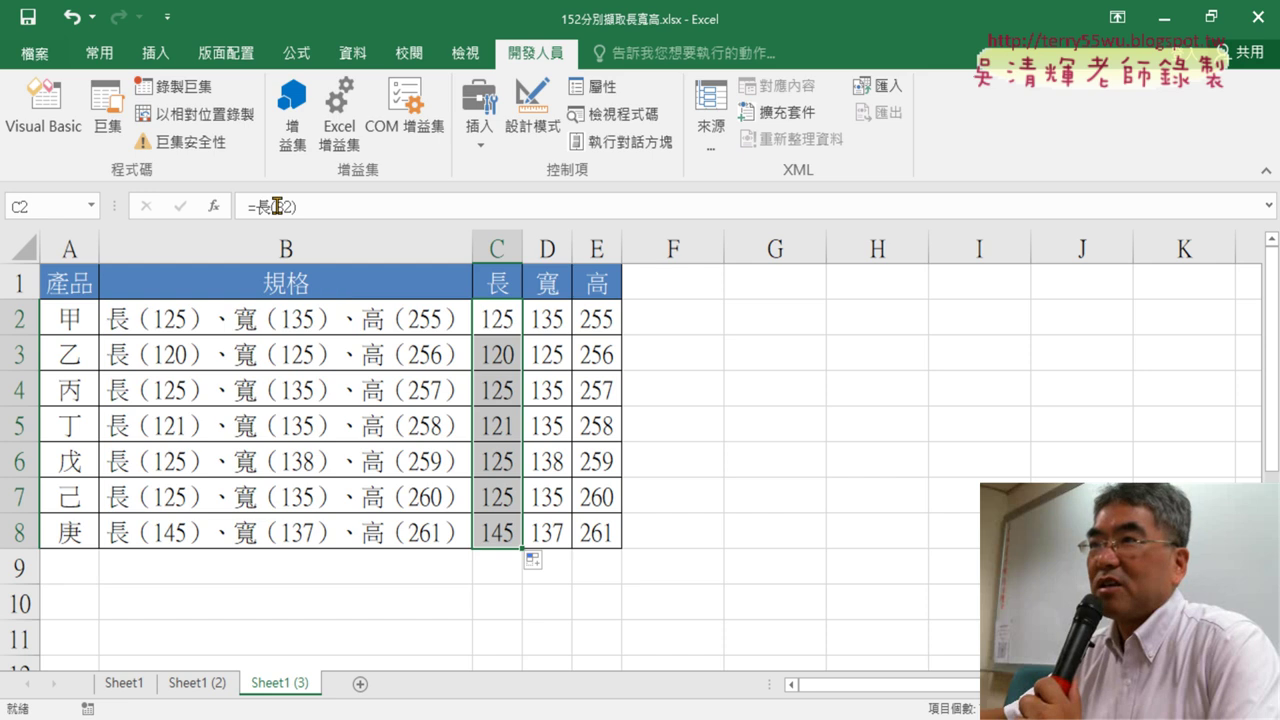
click(44, 110)
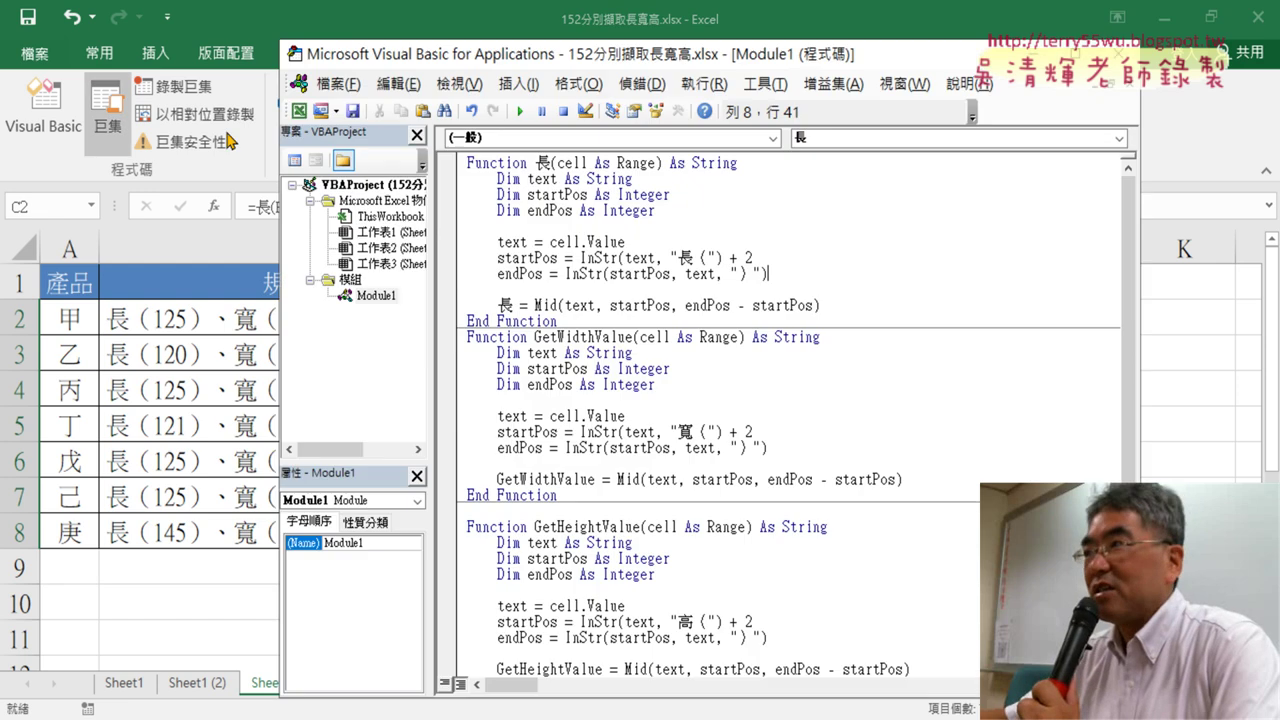
double_click(542, 161)
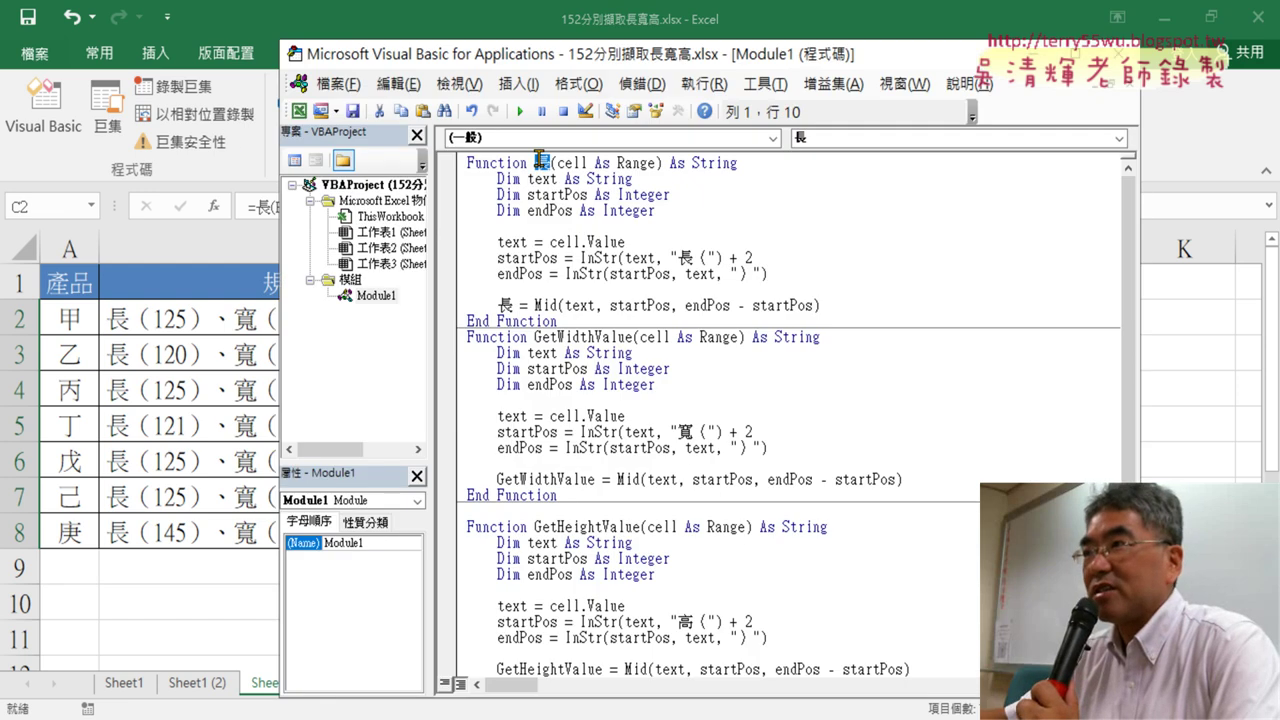
double_click(508, 304)
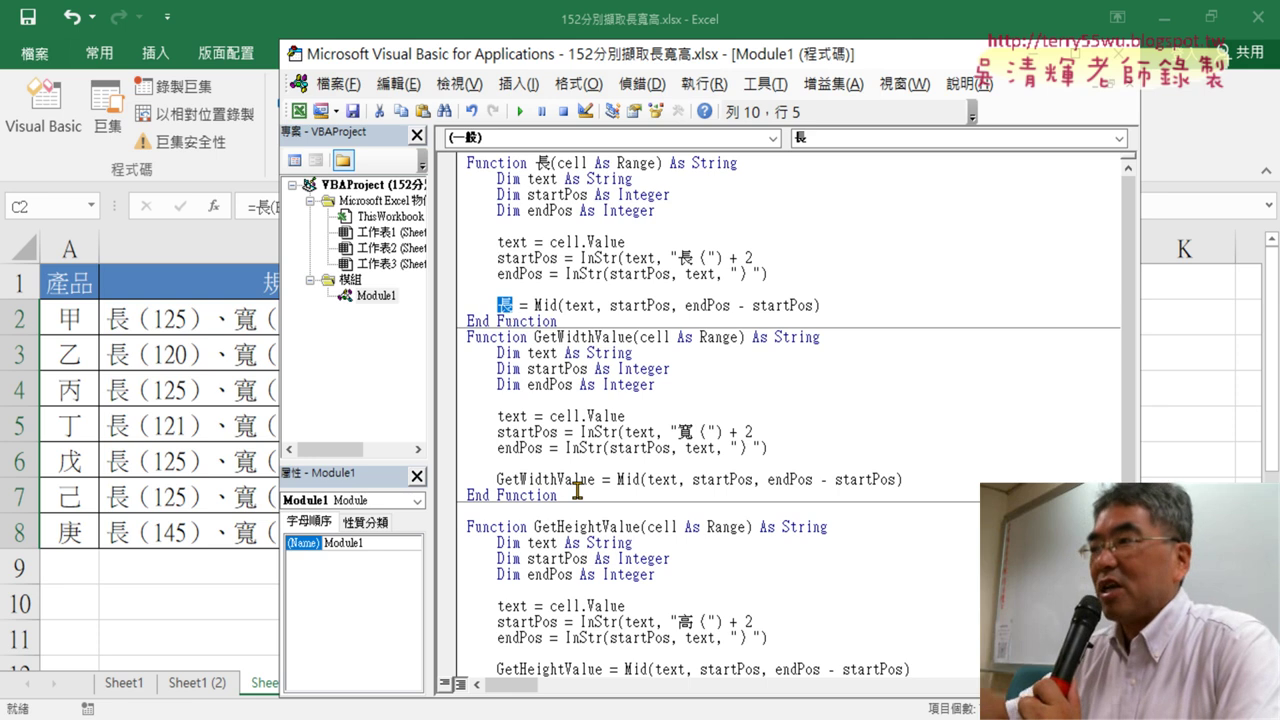